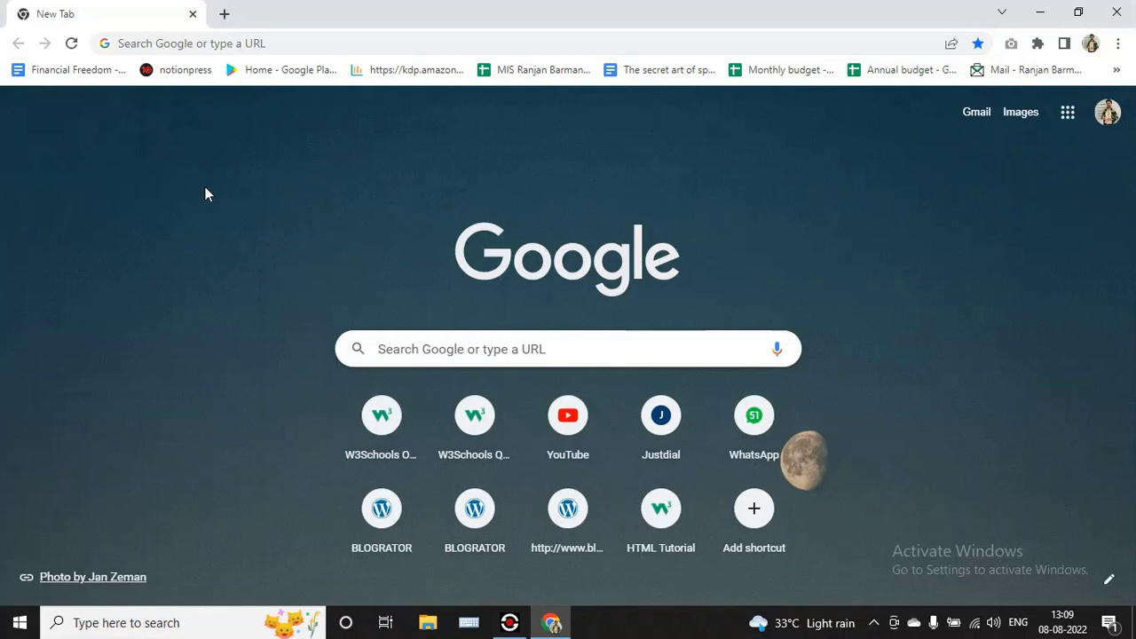
# Go to blogrator.com/cpanel and log in with the saved credentials.
pyautogui.click(269, 42)
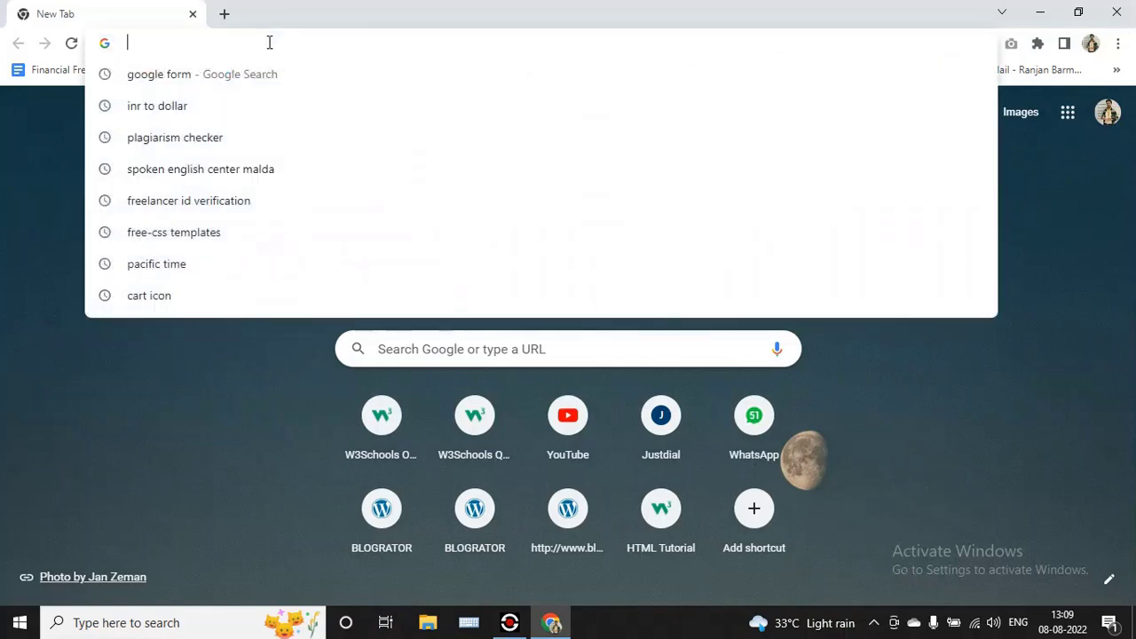
pyautogui.write('b')
pyautogui.press('Right')
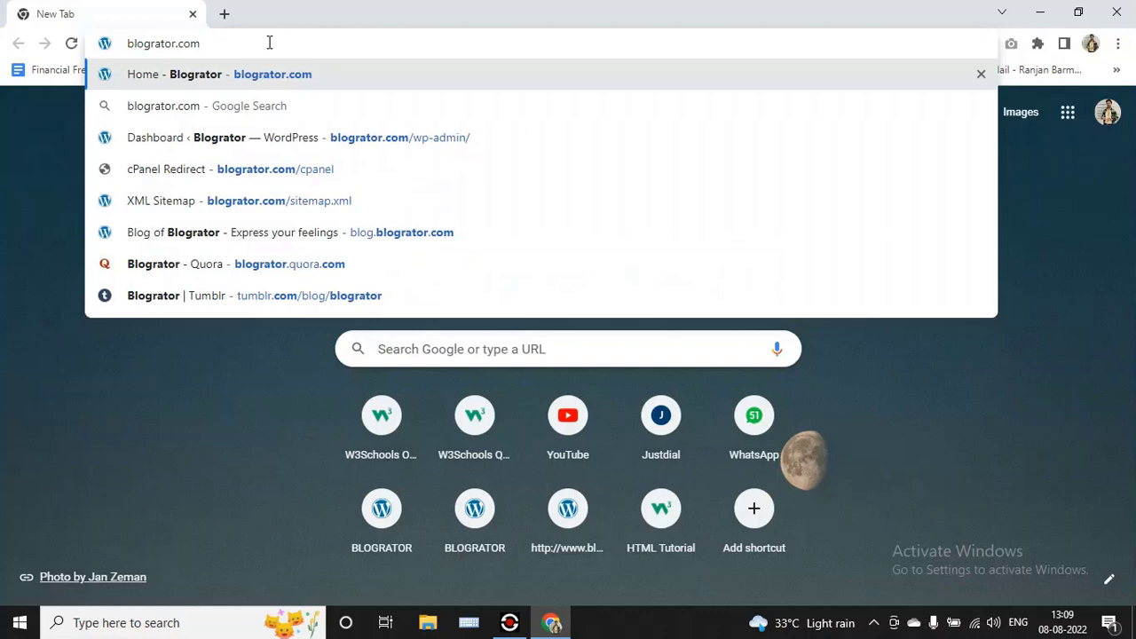
pyautogui.write('/c')
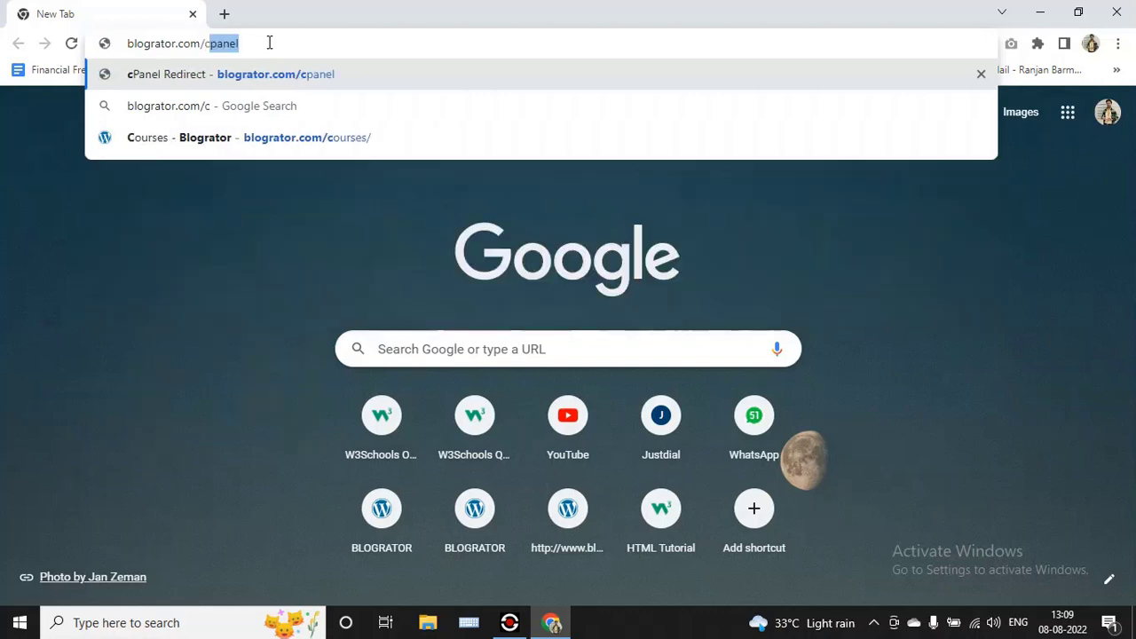
pyautogui.press('Right')
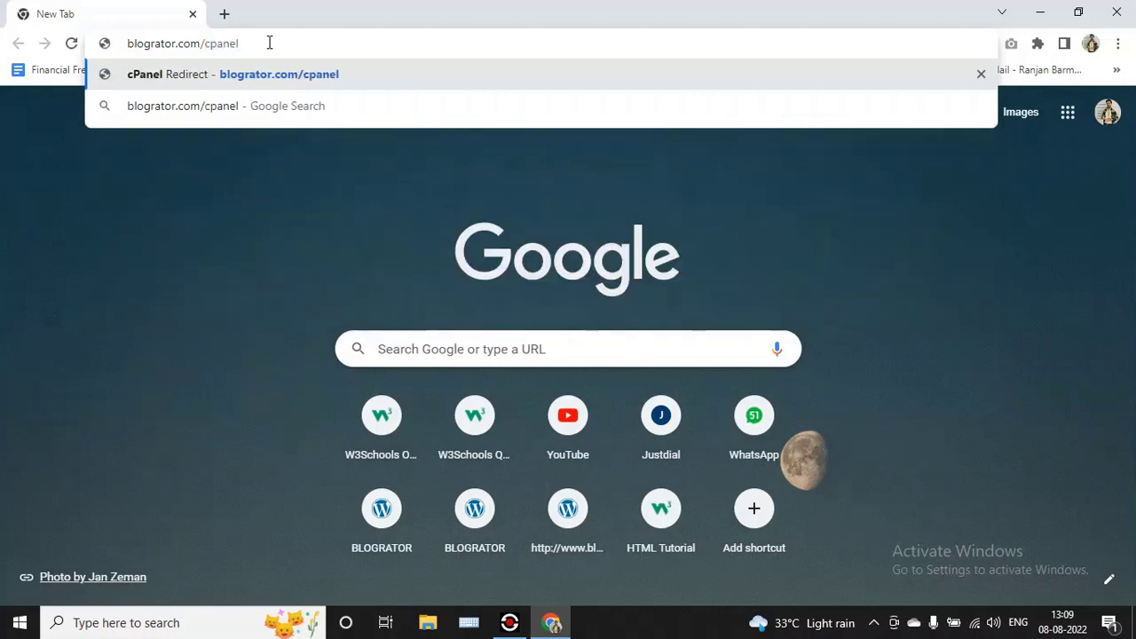
pyautogui.press('Return')
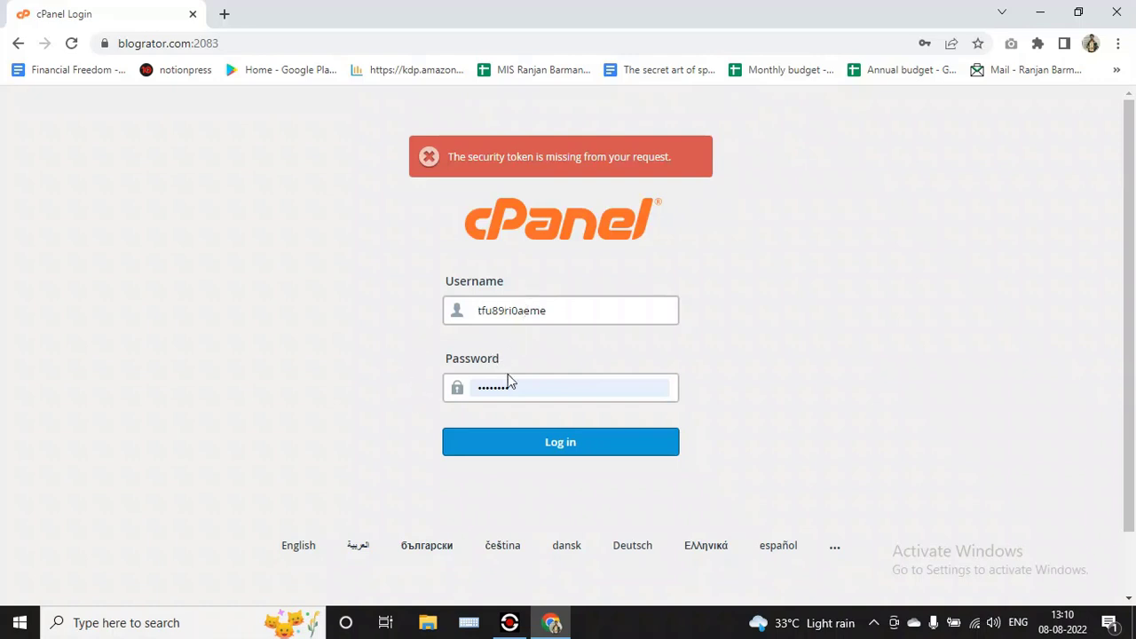
pyautogui.click(558, 446)
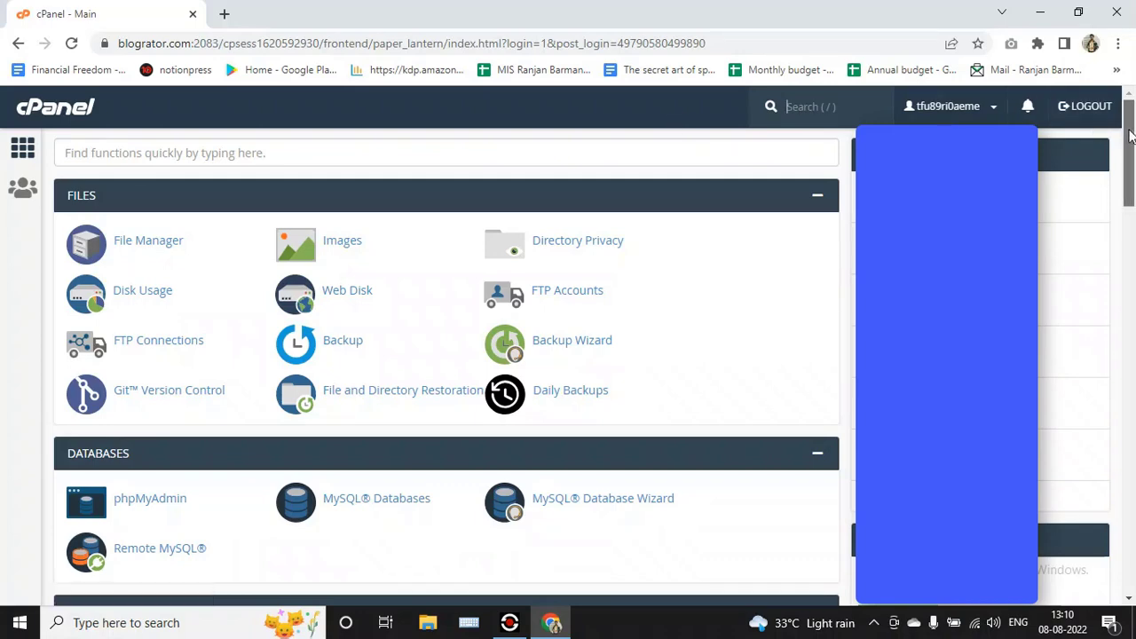
# Open WordPress from the featured applications and start installing it.
pyautogui.moveTo(1130, 131); pyautogui.dragTo(1134, 470)
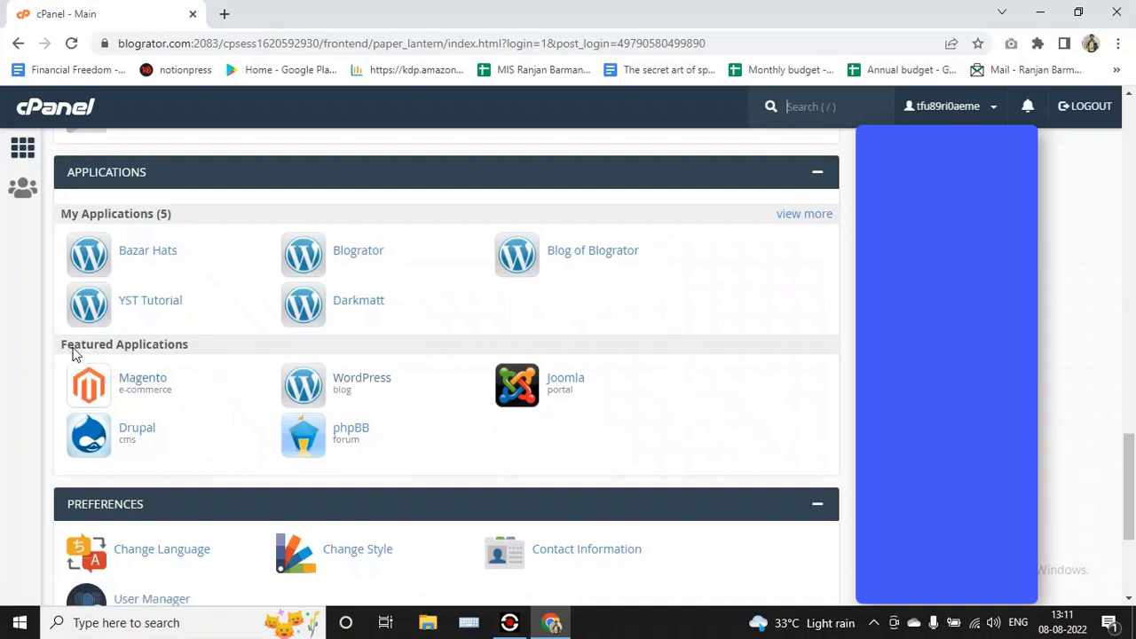
pyautogui.click(353, 389)
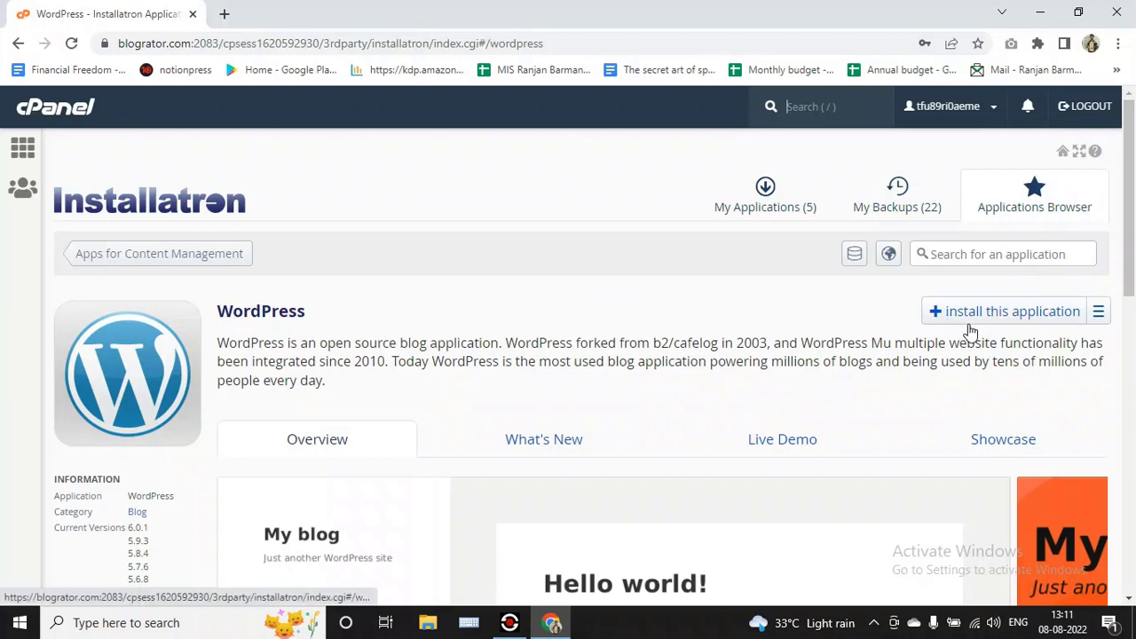
pyautogui.click(1030, 319)
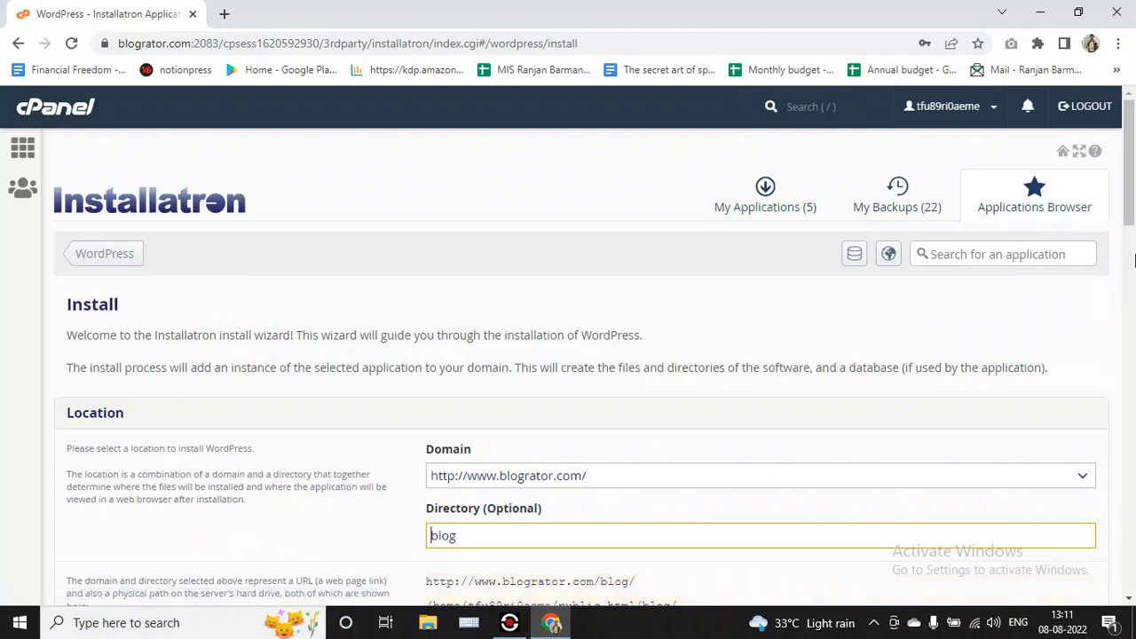
pyautogui.moveTo(1132, 217); pyautogui.dragTo(1132, 260)
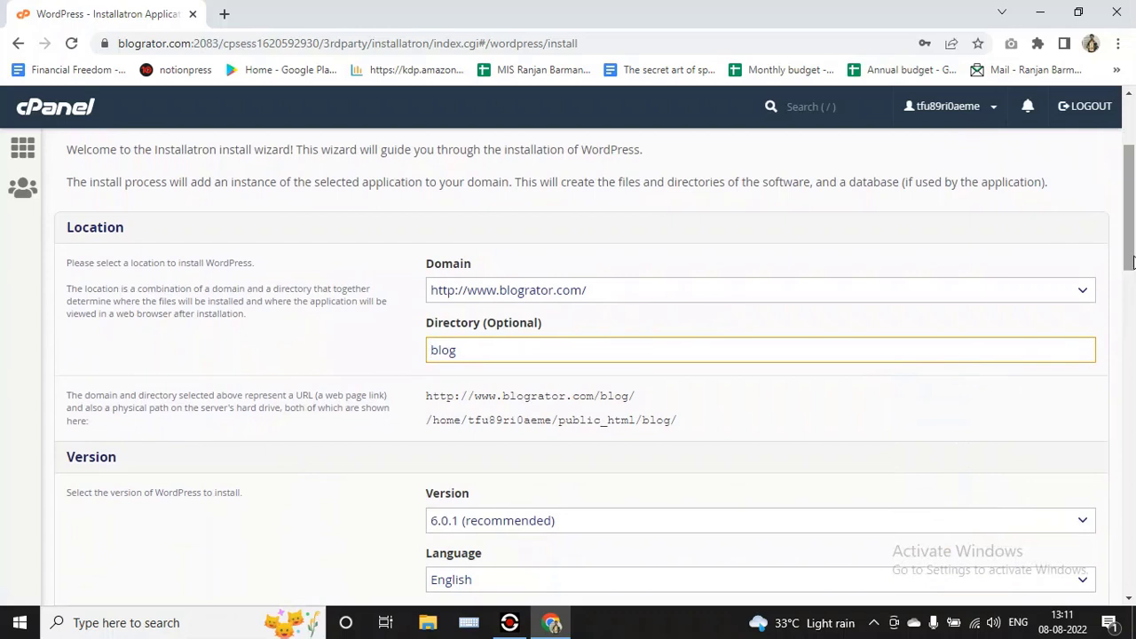
pyautogui.click(1052, 292)
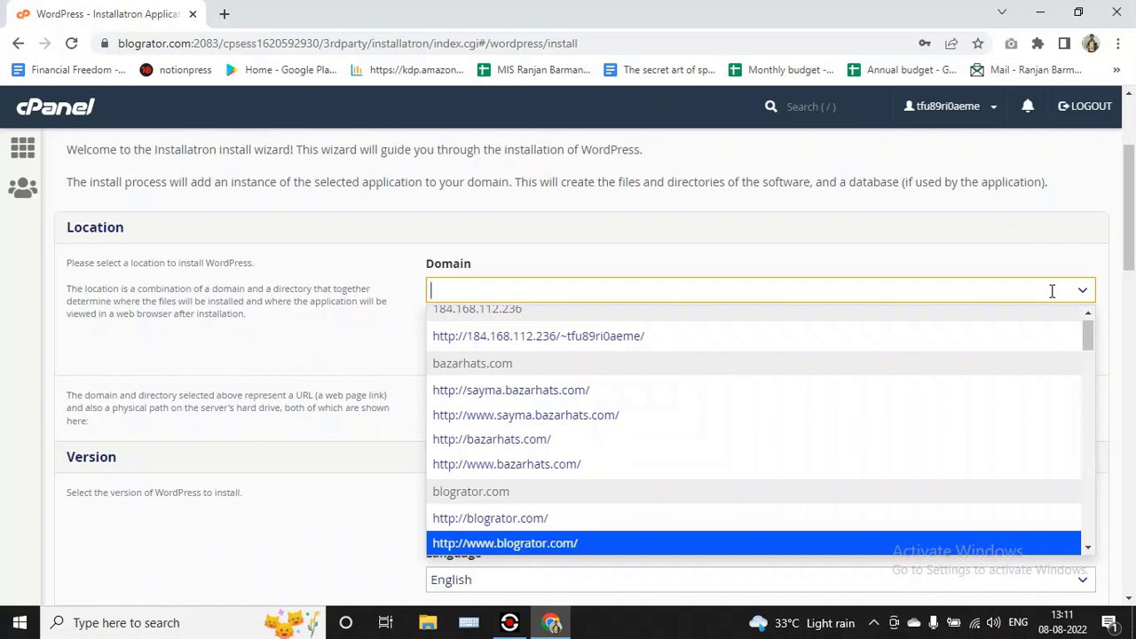
pyautogui.write('pri')
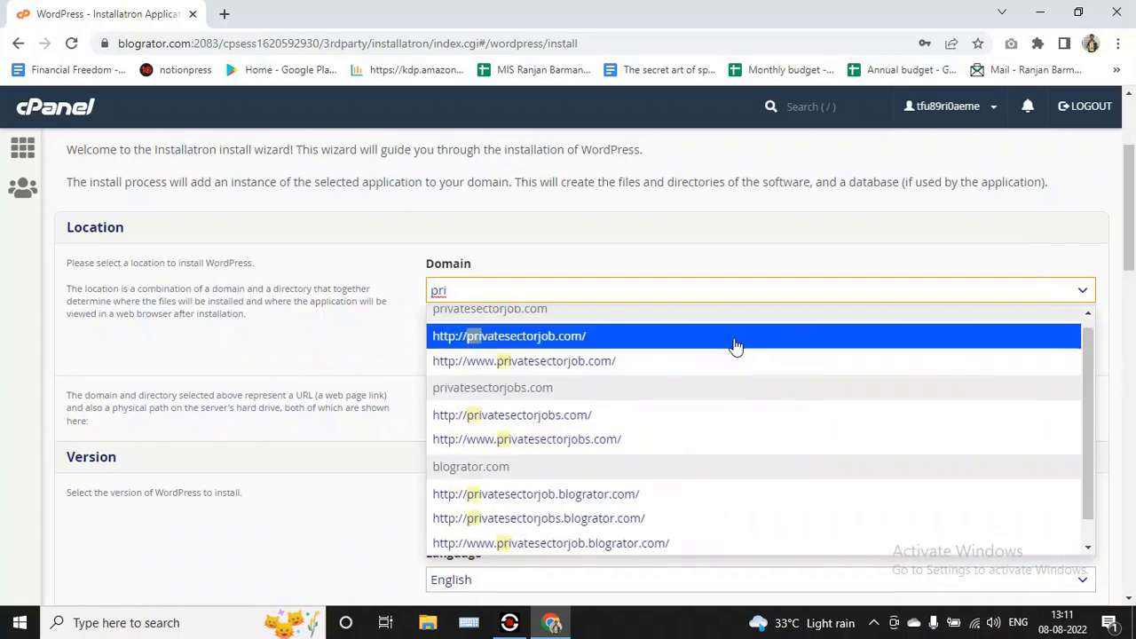
pyautogui.click(588, 339)
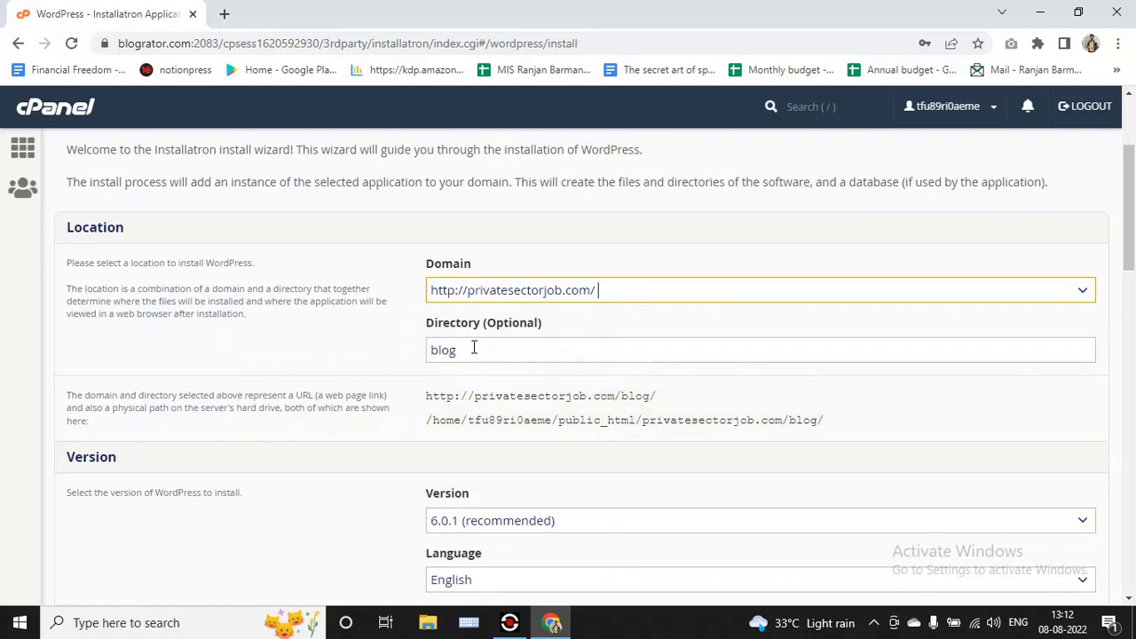
# Clear the optional installation directory so WordPress installs at the domain root.
pyautogui.moveTo(464, 350); pyautogui.dragTo(427, 355)
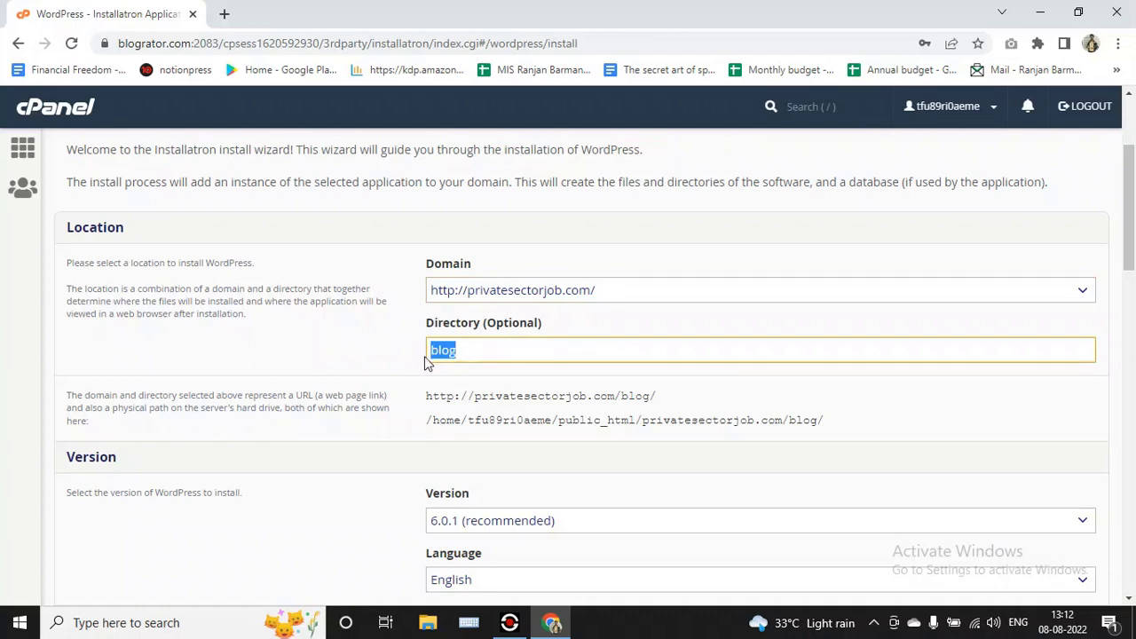
pyautogui.press('BackSpace')
pyautogui.click(400, 353)
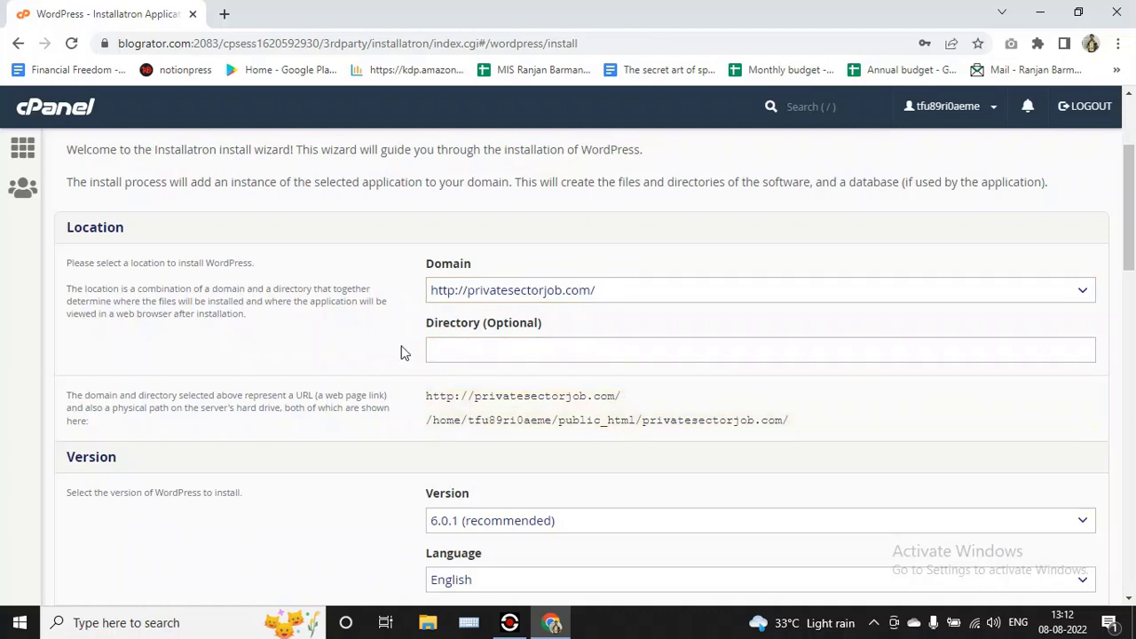
pyautogui.click(468, 352)
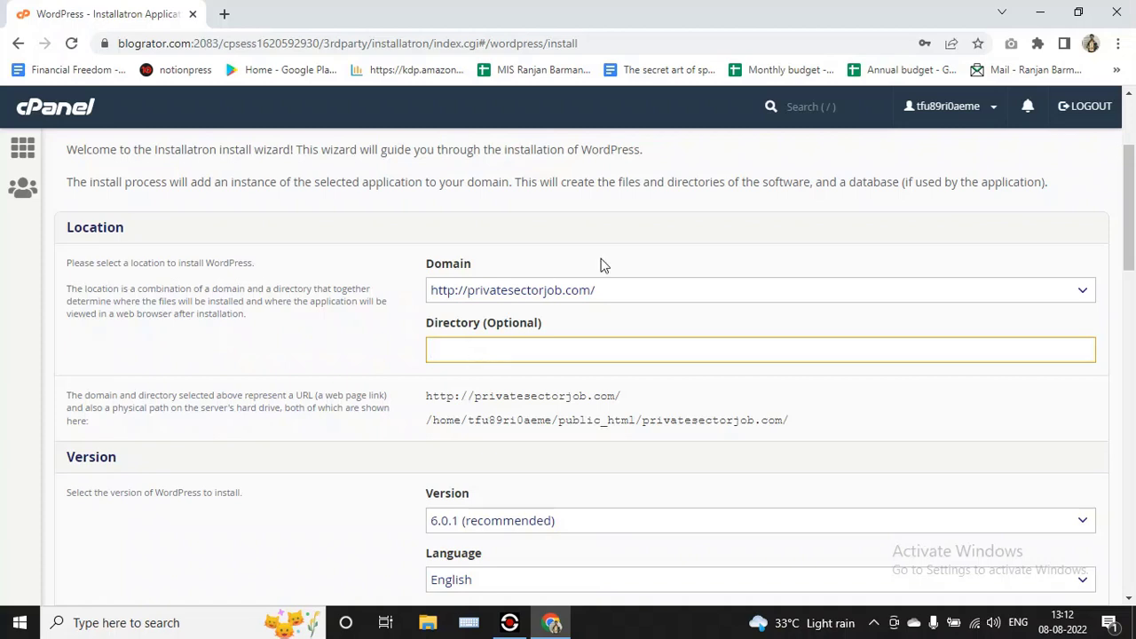
pyautogui.click(404, 337)
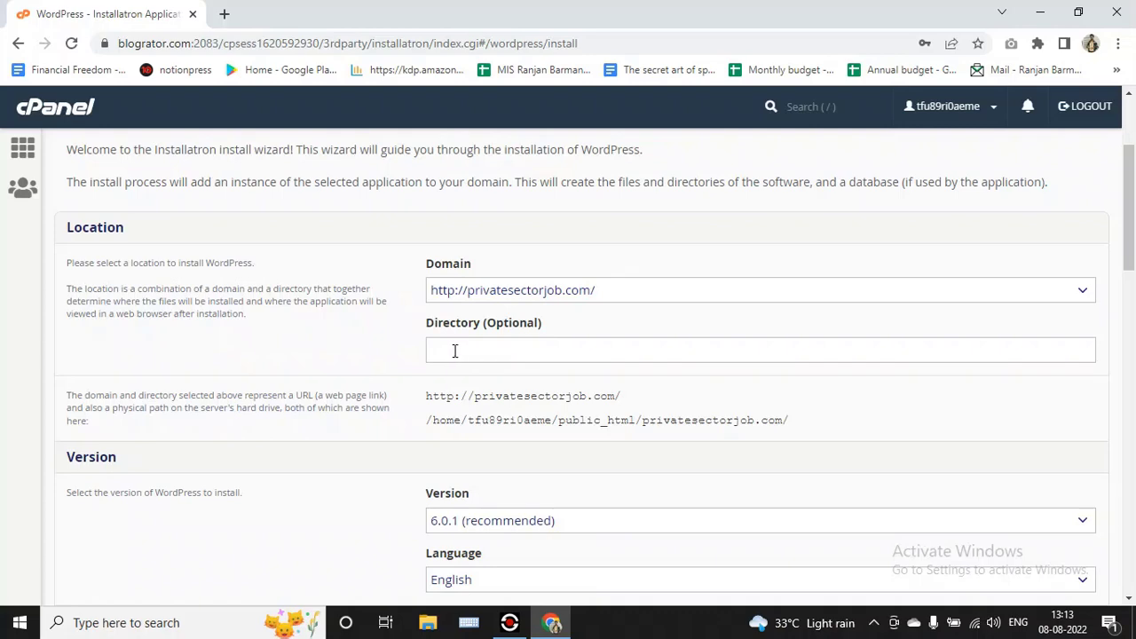
# Set WordPress's automatic update option to new minor versions and security releases.
pyautogui.moveTo(1129, 246); pyautogui.dragTo(1130, 347)
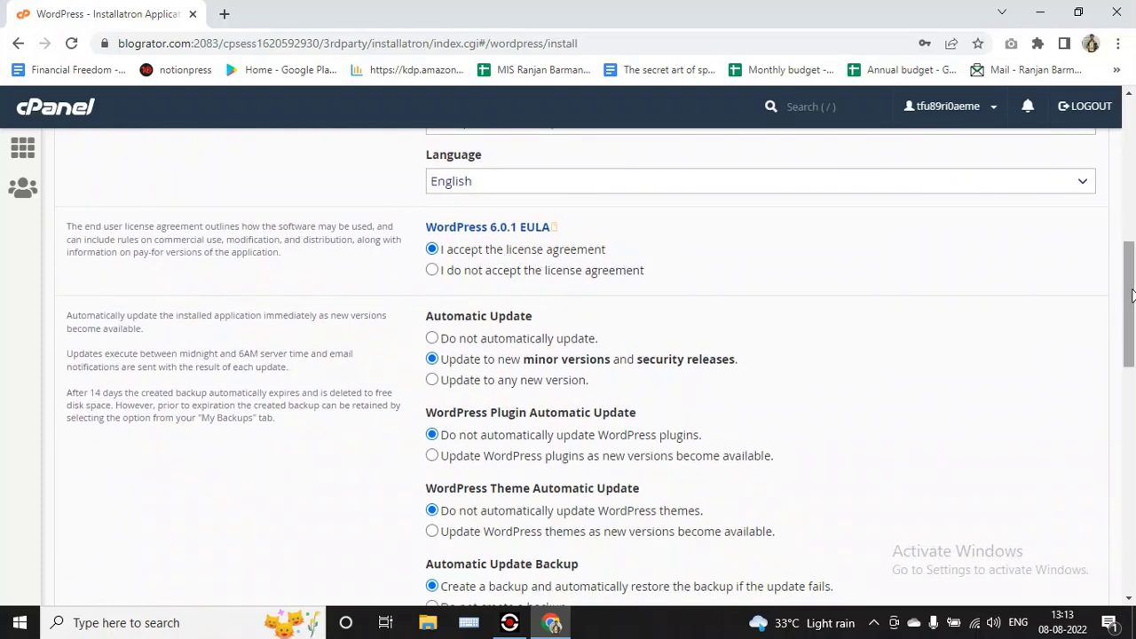
pyautogui.scroll(-2, 1129, 284)
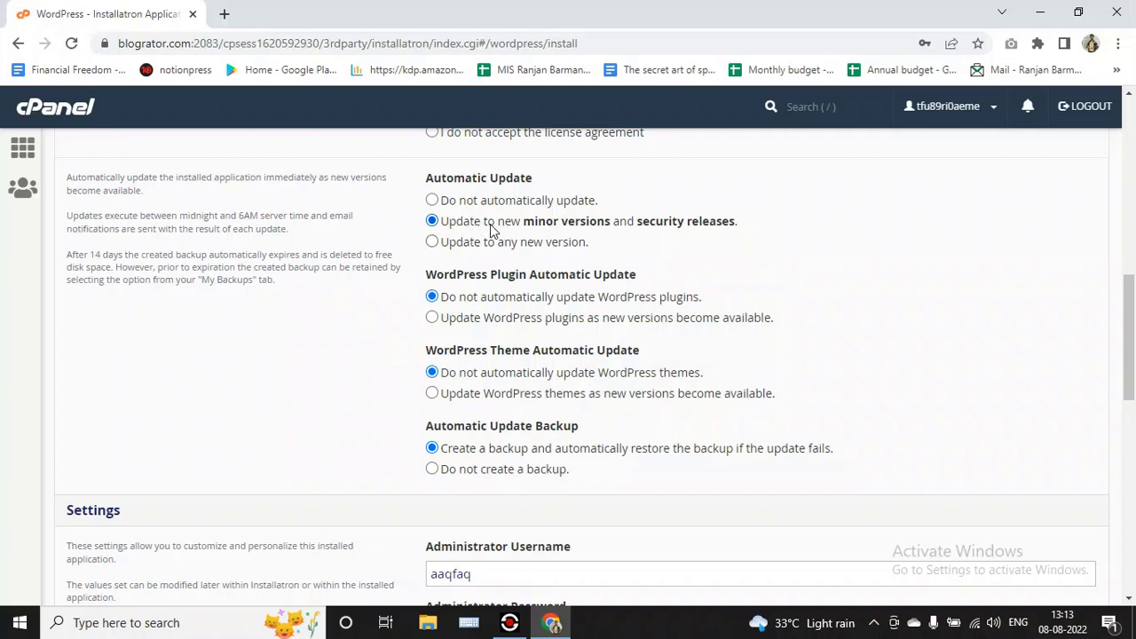
pyautogui.click(463, 204)
pyautogui.click(462, 226)
# Enable automatic updates for both WordPress plugins and WordPress themes as new versions become available.
pyautogui.moveTo(1131, 341); pyautogui.dragTo(1132, 363)
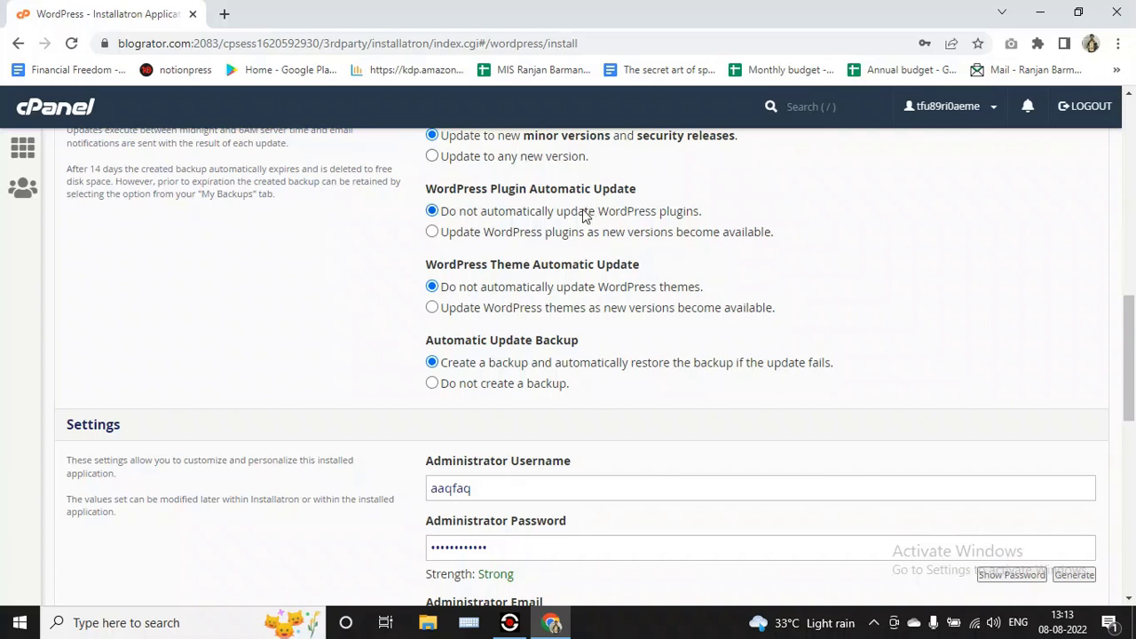
pyautogui.click(499, 236)
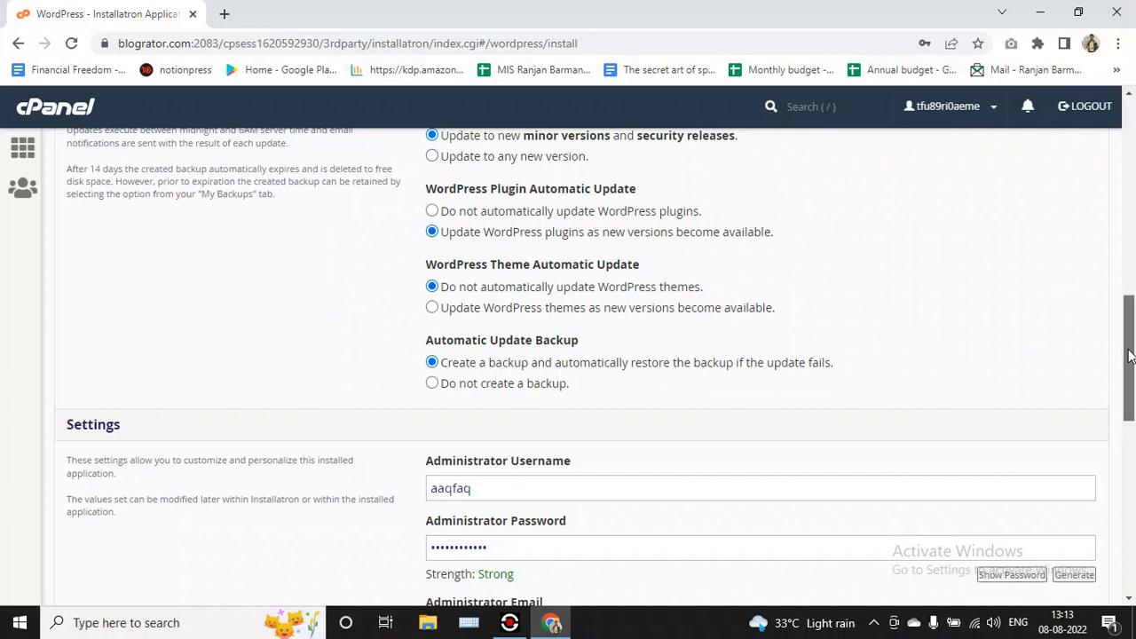
pyautogui.moveTo(1129, 355); pyautogui.dragTo(1129, 367)
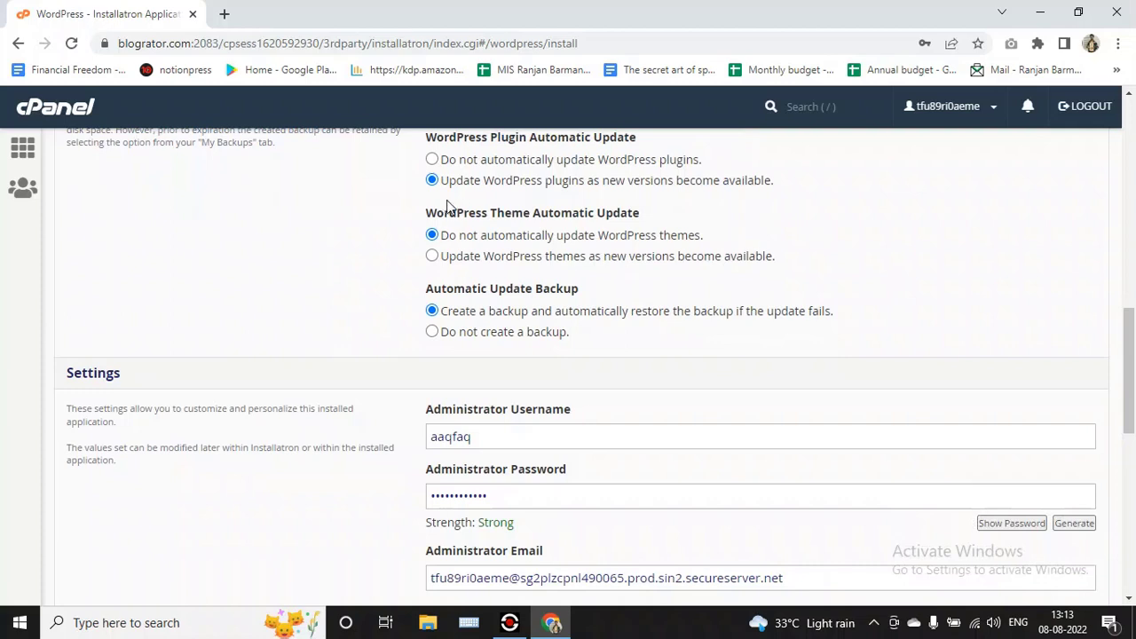
pyautogui.moveTo(488, 214); pyautogui.dragTo(625, 214)
pyautogui.click(674, 219)
pyautogui.click(569, 258)
# Reveal the administrator password in the installation settings and generate a new one.
pyautogui.scroll(-1, 1133, 336)
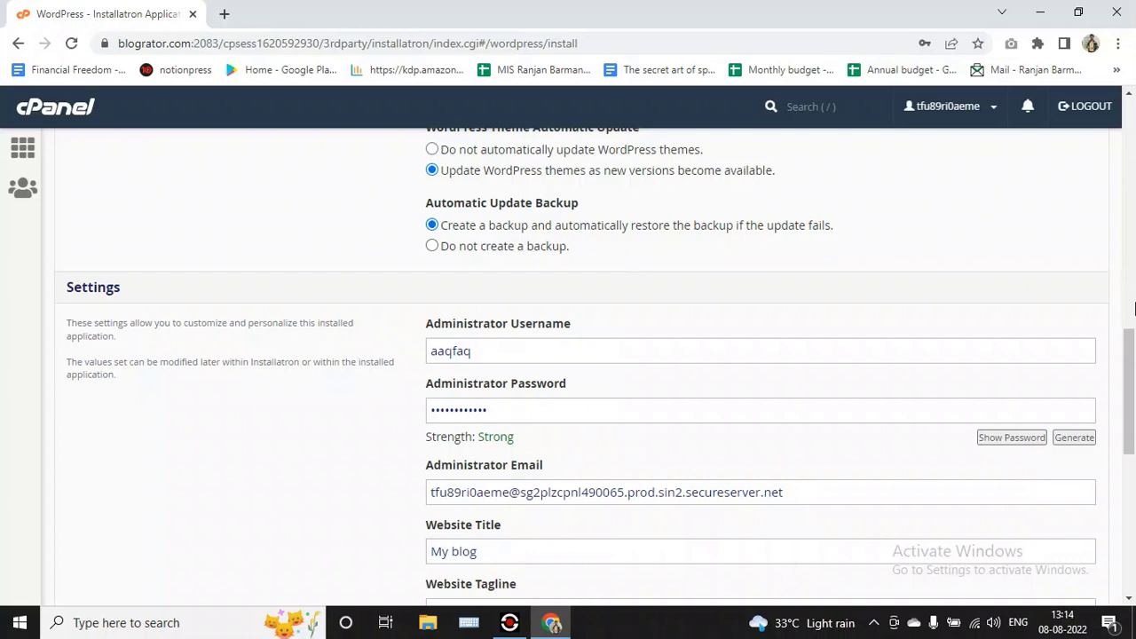
pyautogui.moveTo(1131, 359); pyautogui.dragTo(1133, 371)
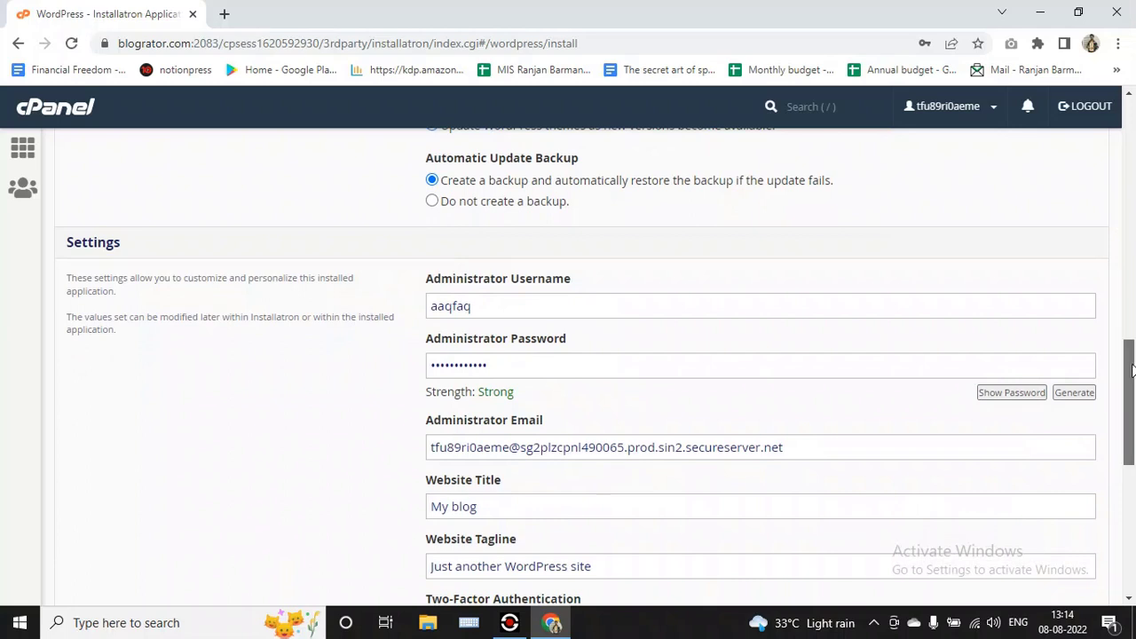
pyautogui.moveTo(1132, 371); pyautogui.dragTo(1131, 389)
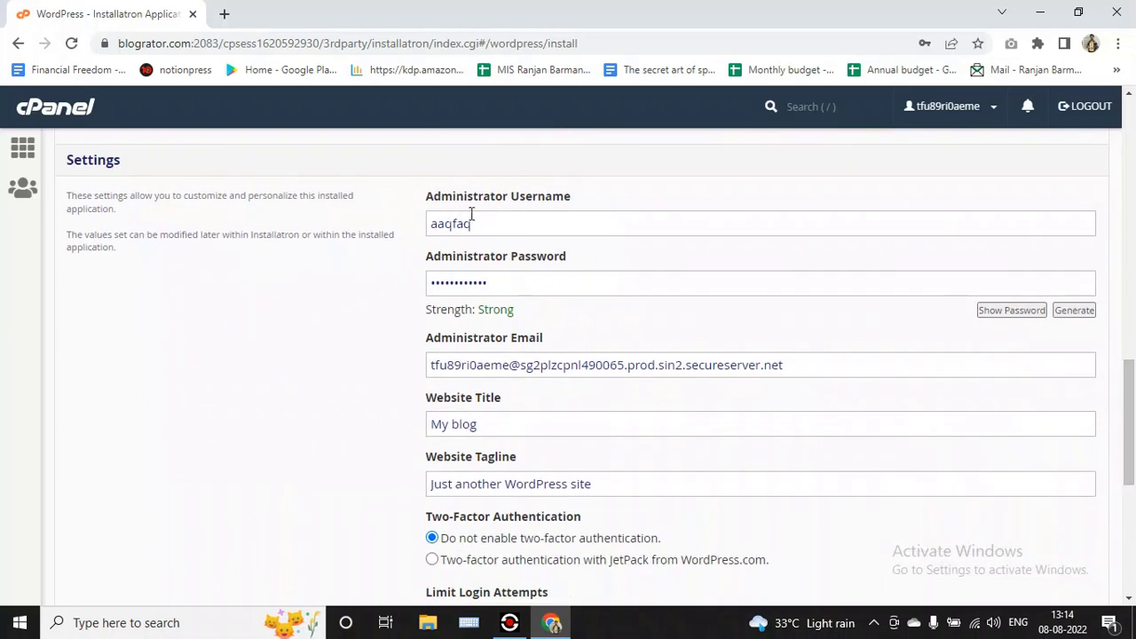
pyautogui.click(484, 223)
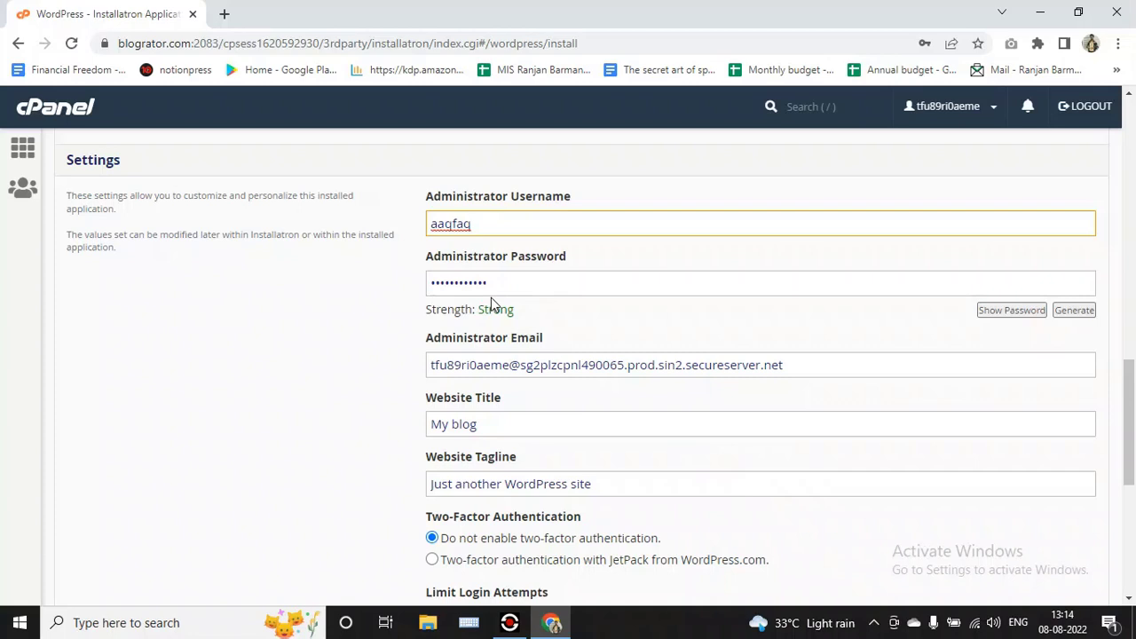
pyautogui.click(1010, 313)
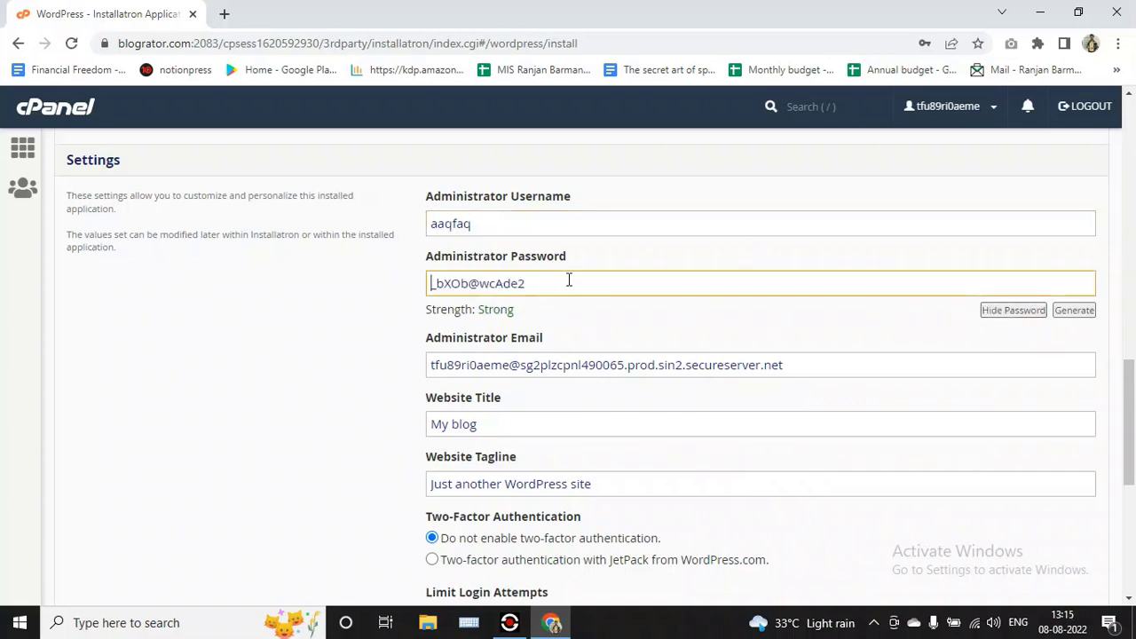
pyautogui.moveTo(547, 281); pyautogui.dragTo(394, 293)
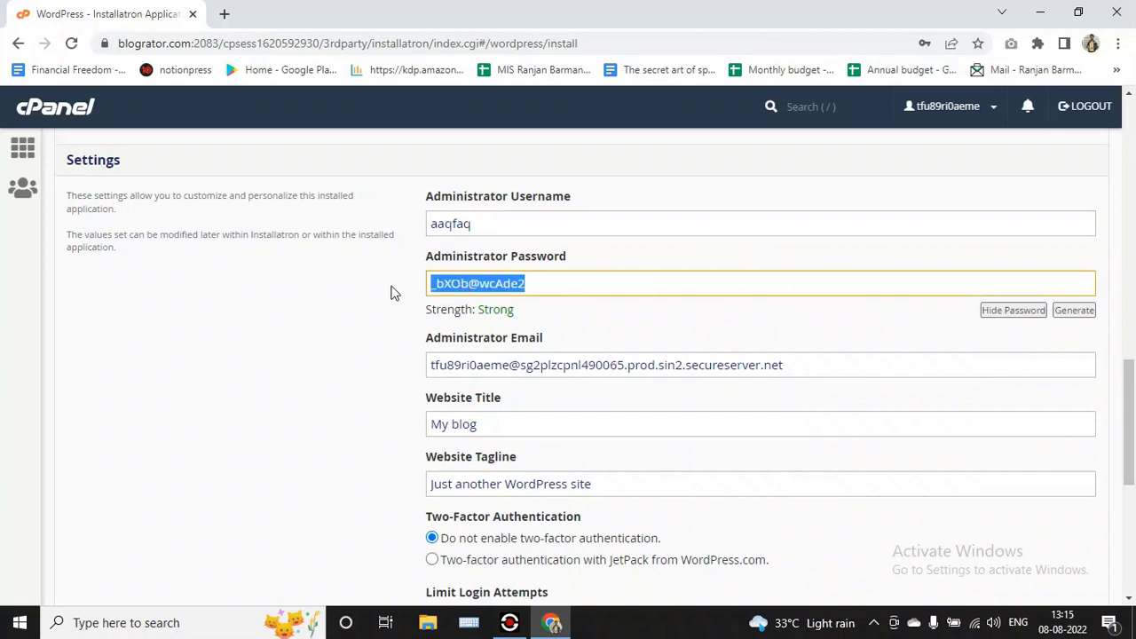
pyautogui.click(1014, 316)
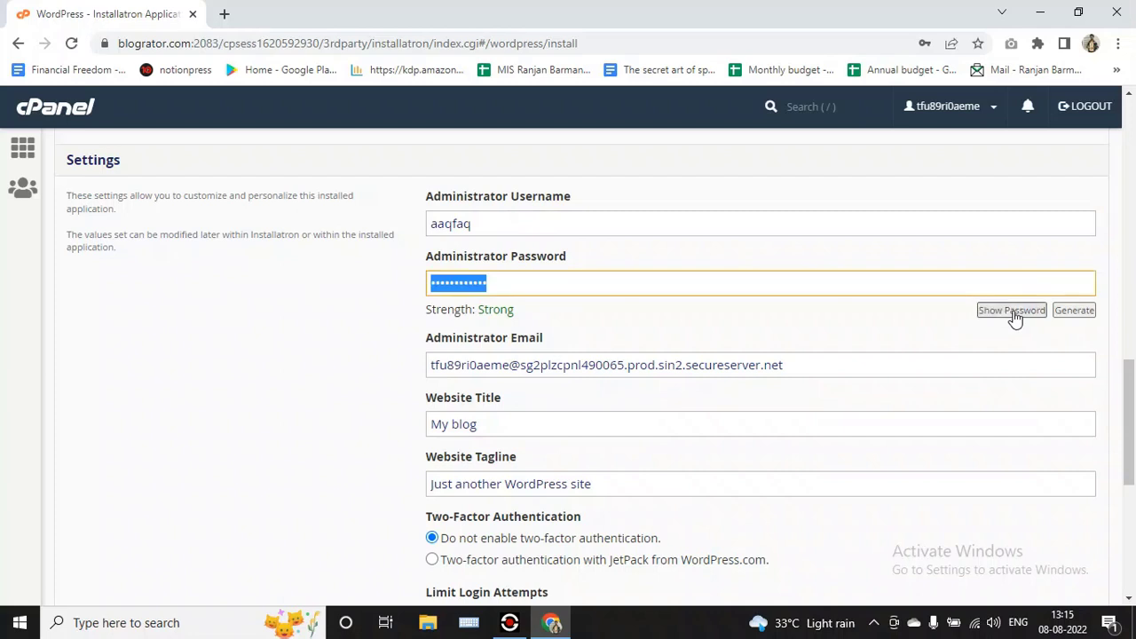
pyautogui.click(991, 315)
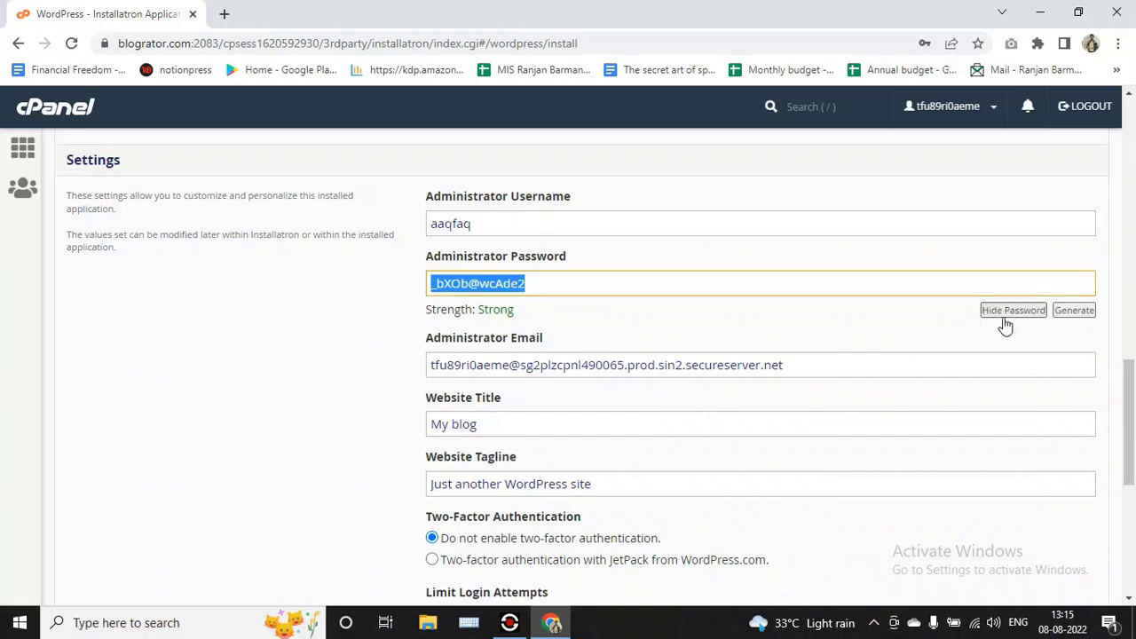
pyautogui.click(1084, 324)
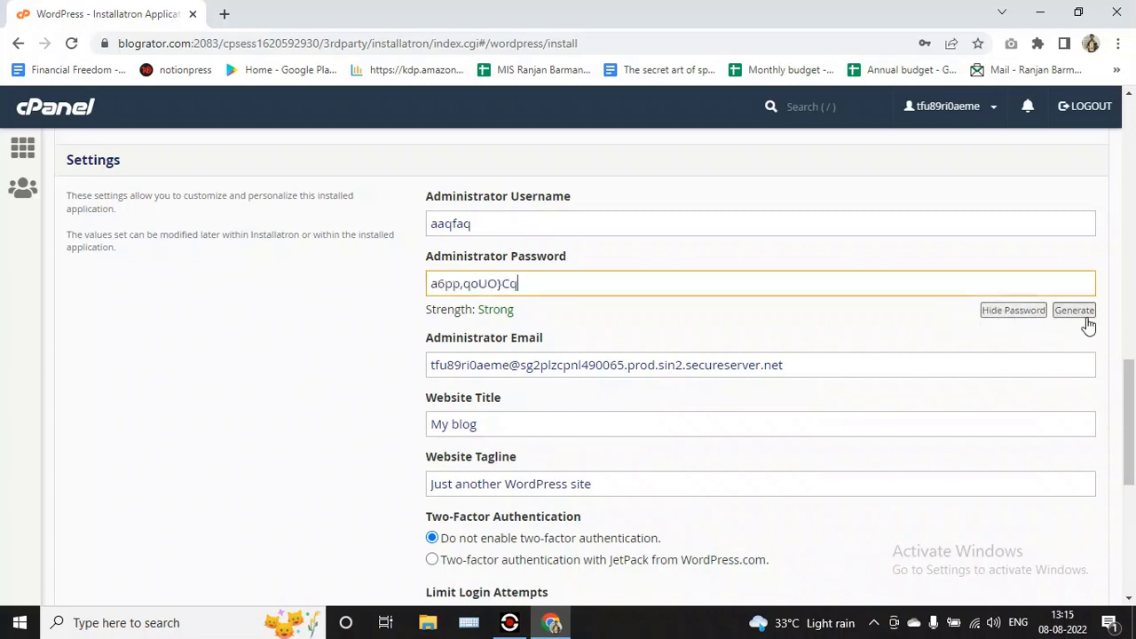
pyautogui.click(1069, 325)
pyautogui.click(1071, 324)
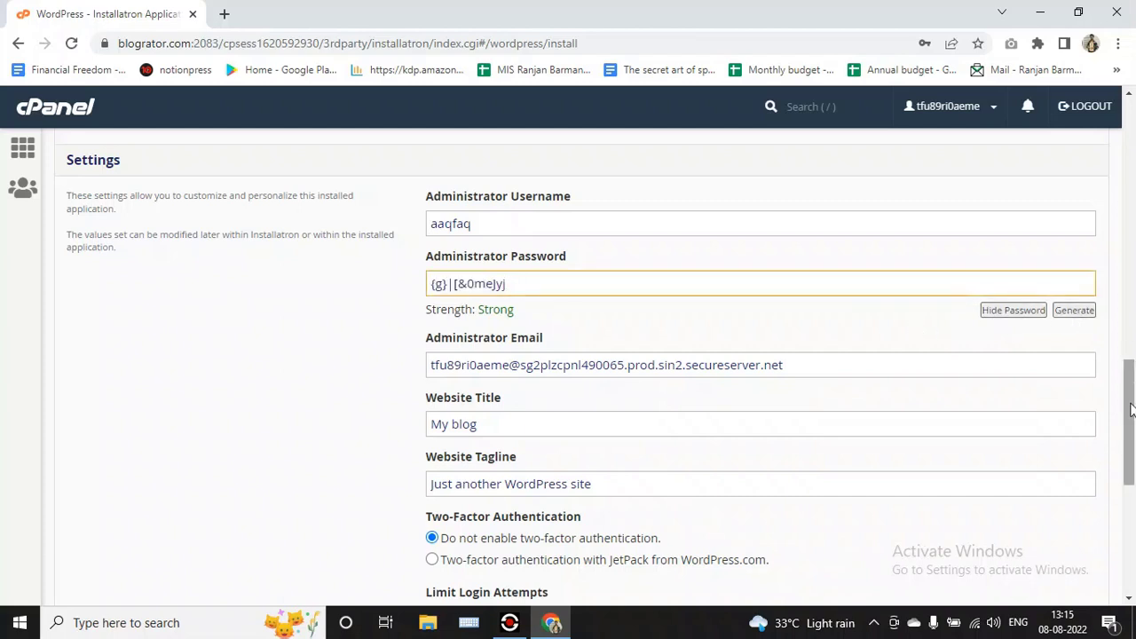
pyautogui.moveTo(1133, 357); pyautogui.dragTo(1132, 448)
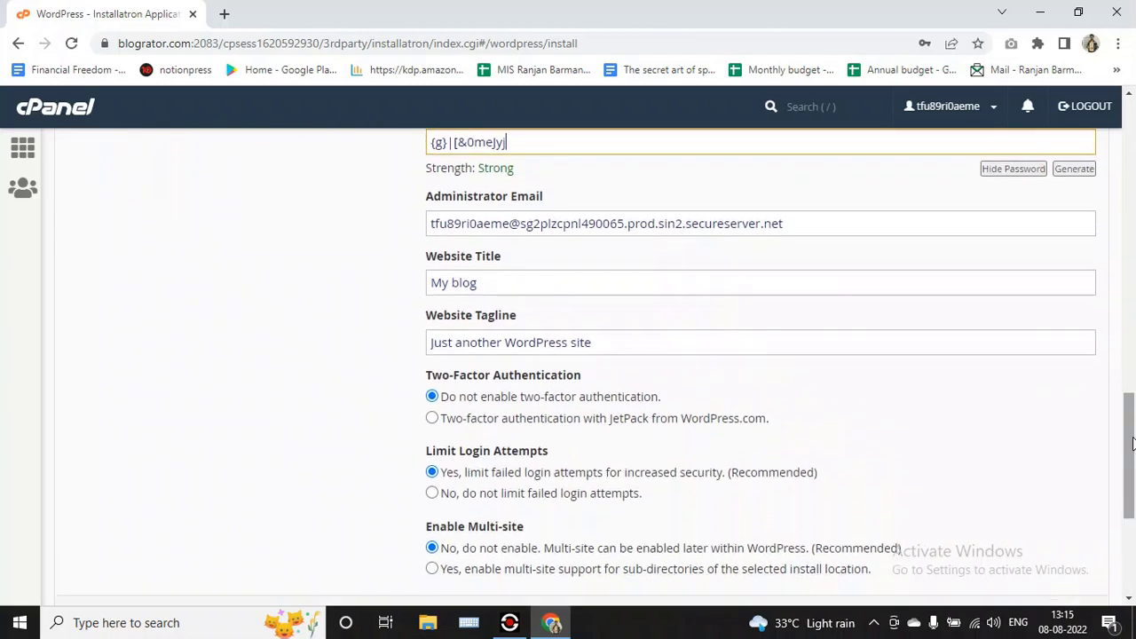
pyautogui.moveTo(427, 199); pyautogui.dragTo(586, 211)
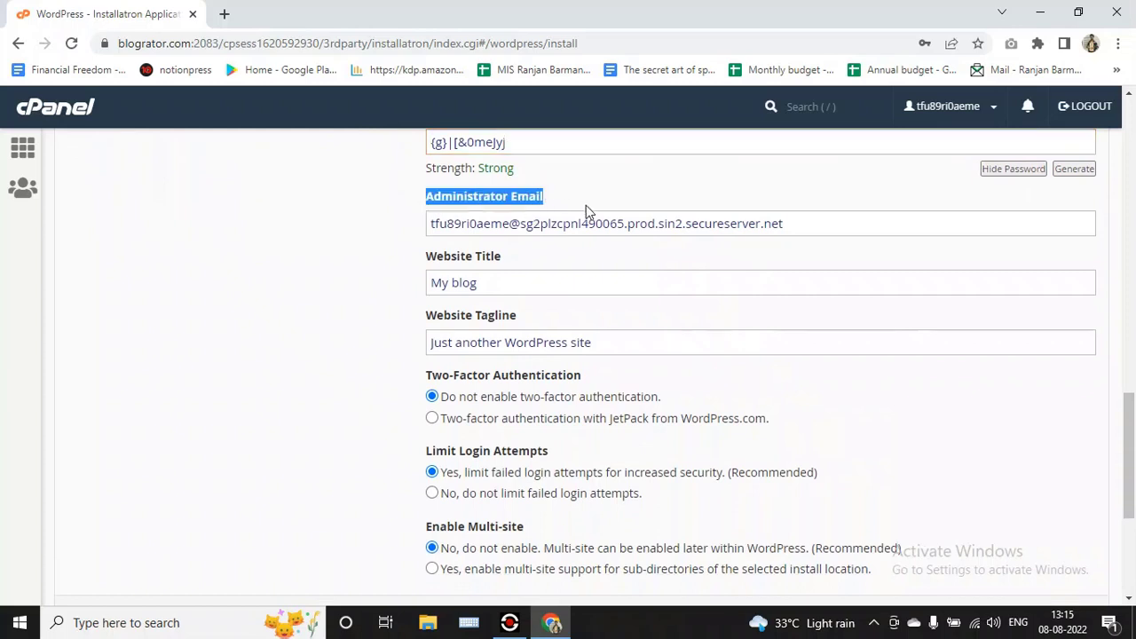
pyautogui.click(585, 211)
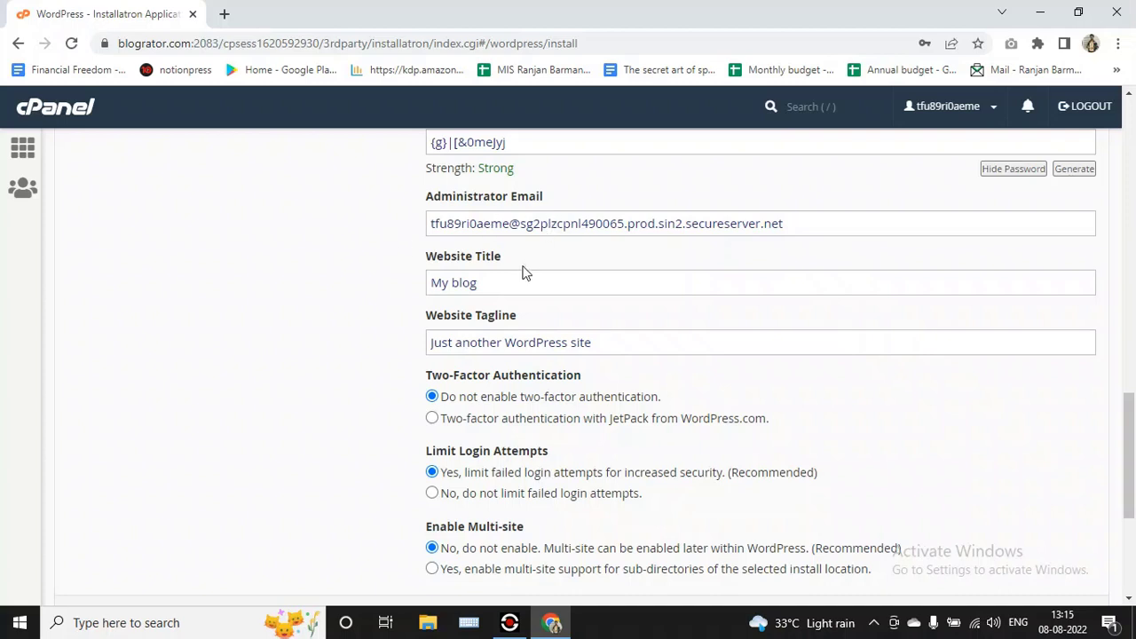
# Set the website title to "Private Sector Job" and clear the website tagline.
pyautogui.click(496, 283)
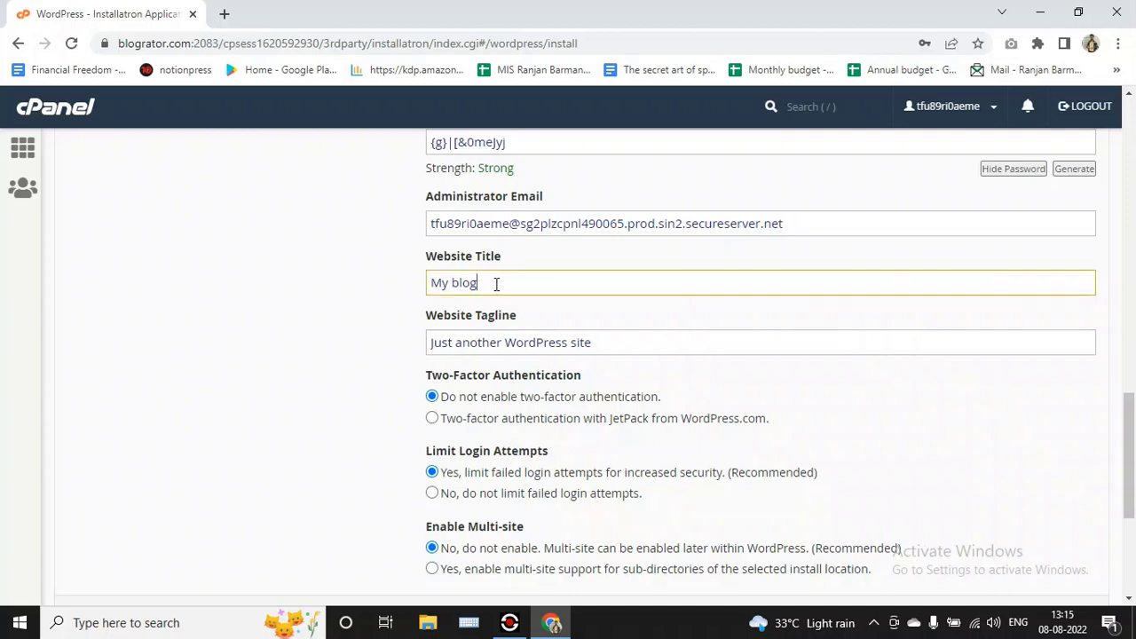
pyautogui.moveTo(496, 284); pyautogui.dragTo(409, 286)
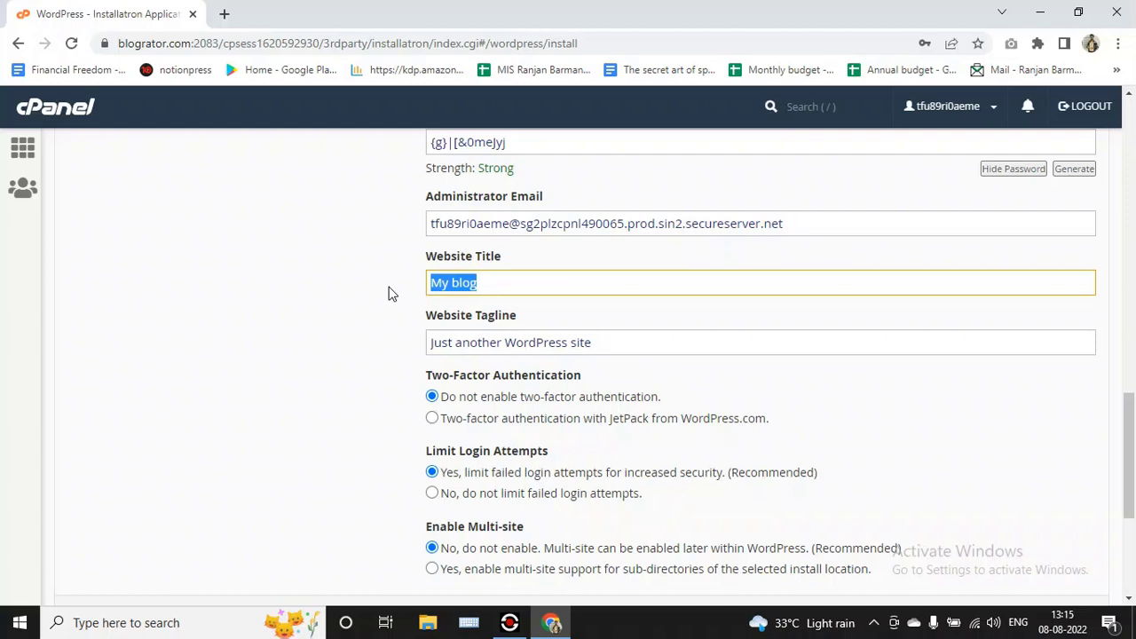
pyautogui.write('Pri')
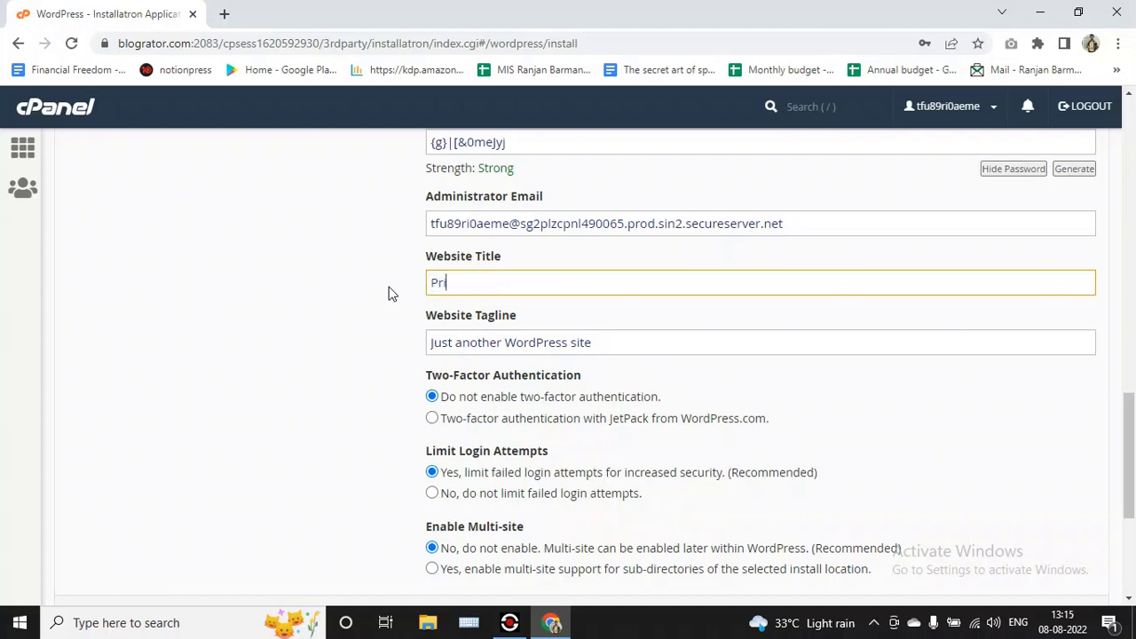
pyautogui.write('vate Sector Job')
pyautogui.tripleClick(517, 344)
pyautogui.press('BackSpace')
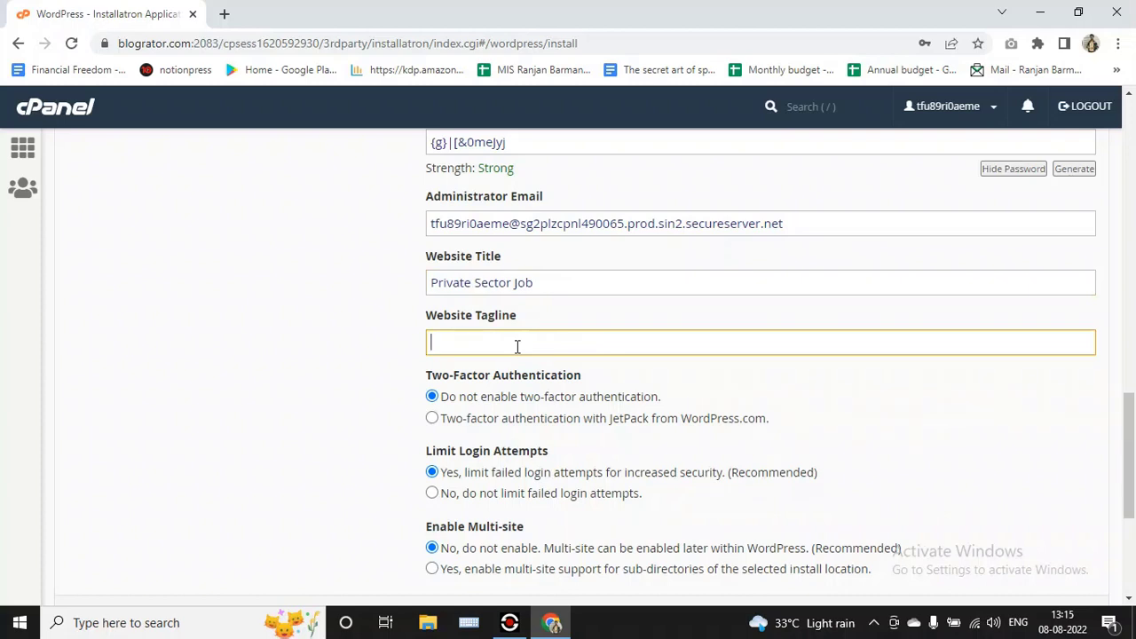
# Start the WordPress installation with the default security, multi-site and automatically managed advanced settings, and decline saving the password in the browser.
pyautogui.scroll(-3, 1132, 421)
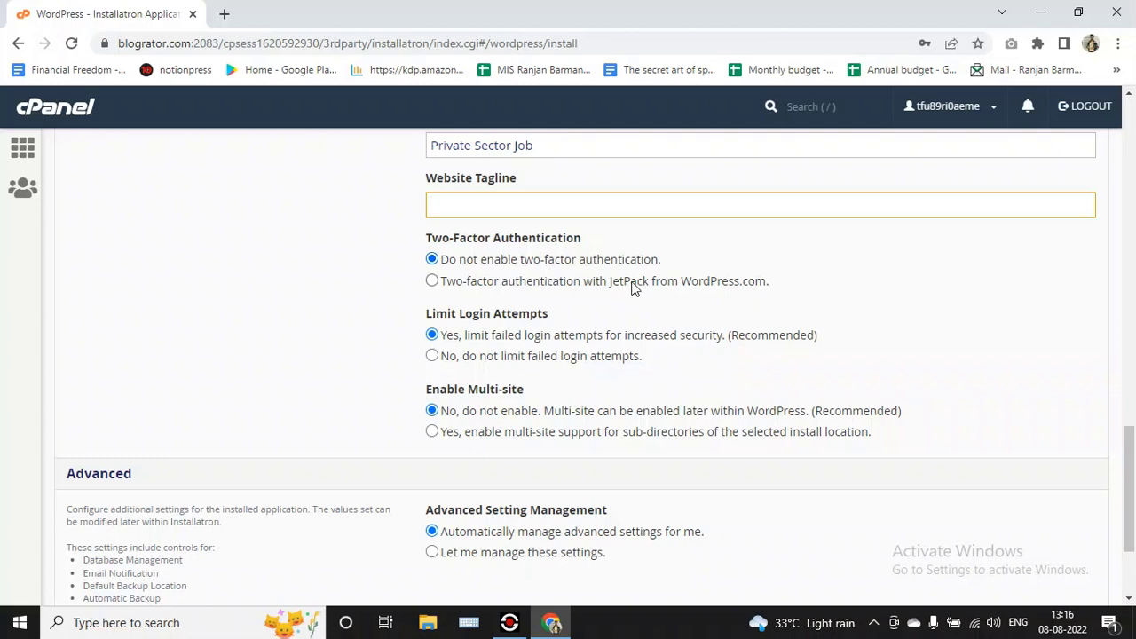
pyautogui.moveTo(609, 285); pyautogui.dragTo(679, 288)
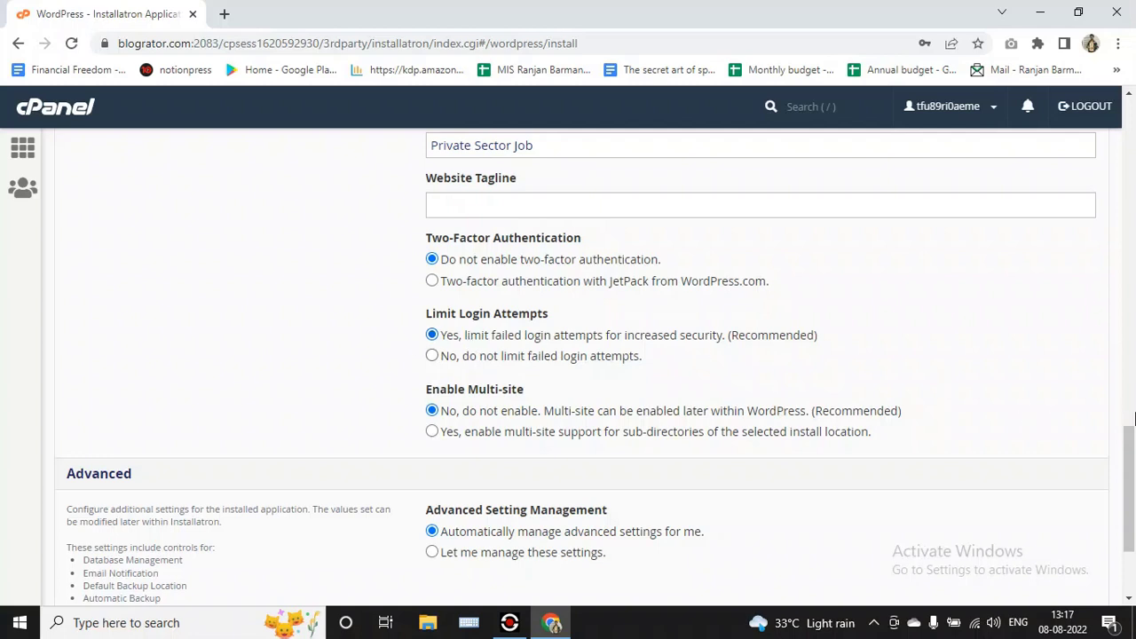
pyautogui.moveTo(1130, 442); pyautogui.dragTo(1131, 483)
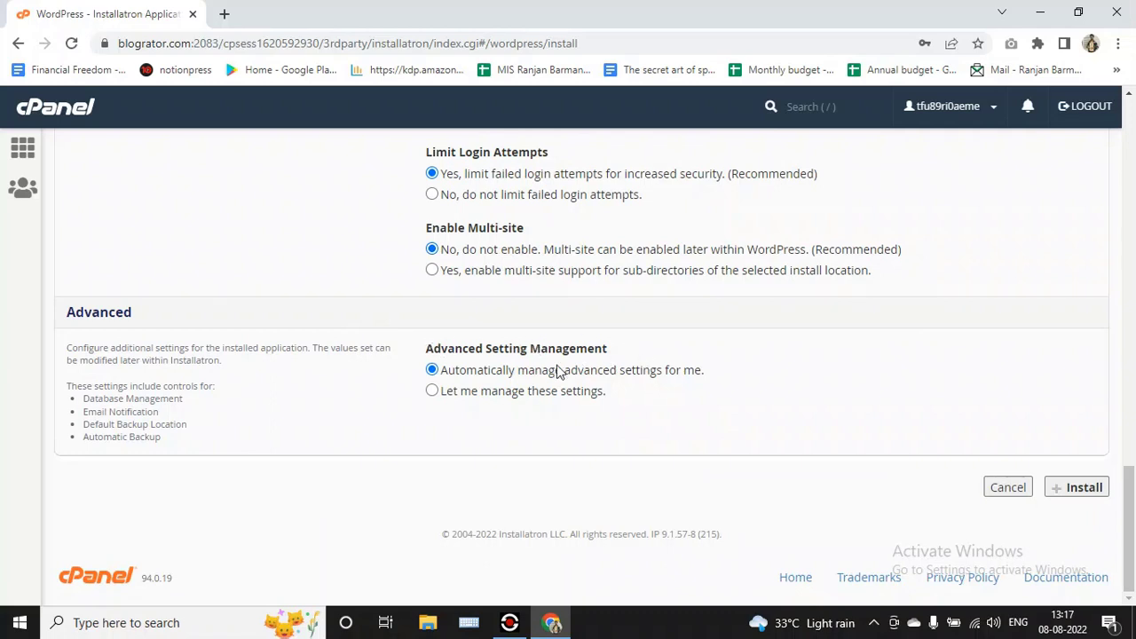
pyautogui.moveTo(530, 374); pyautogui.dragTo(712, 382)
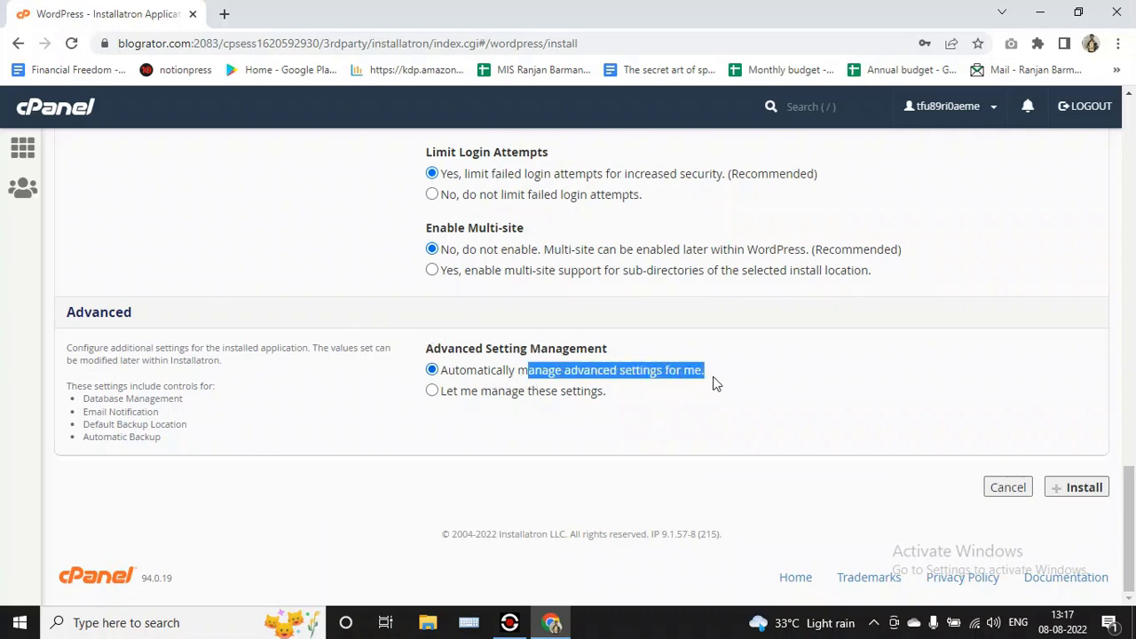
pyautogui.click(715, 383)
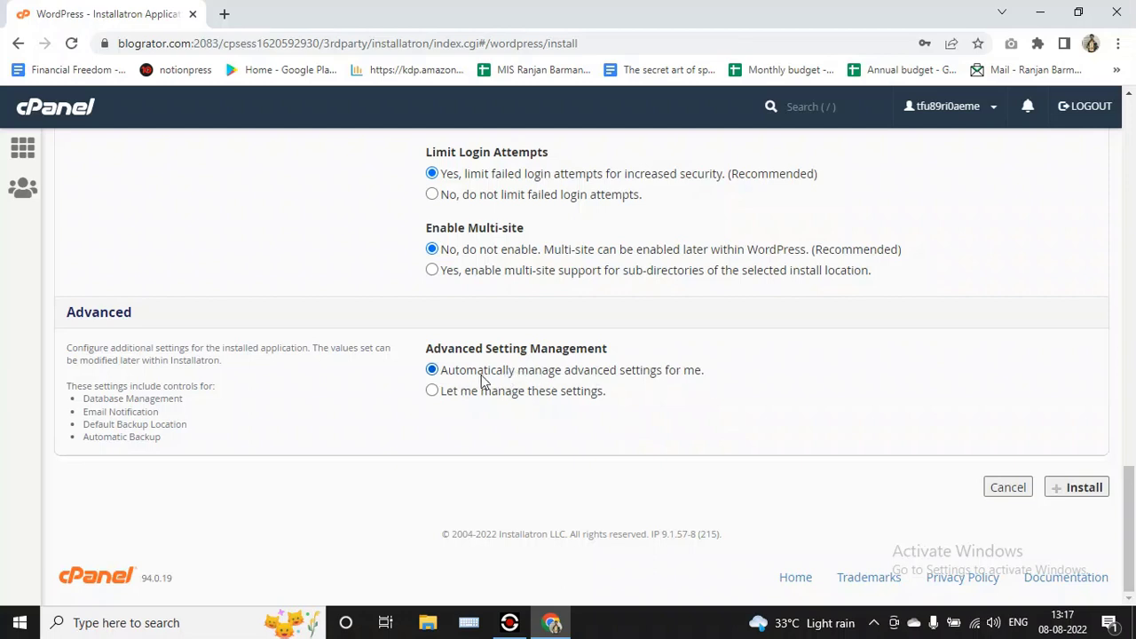
pyautogui.click(1081, 490)
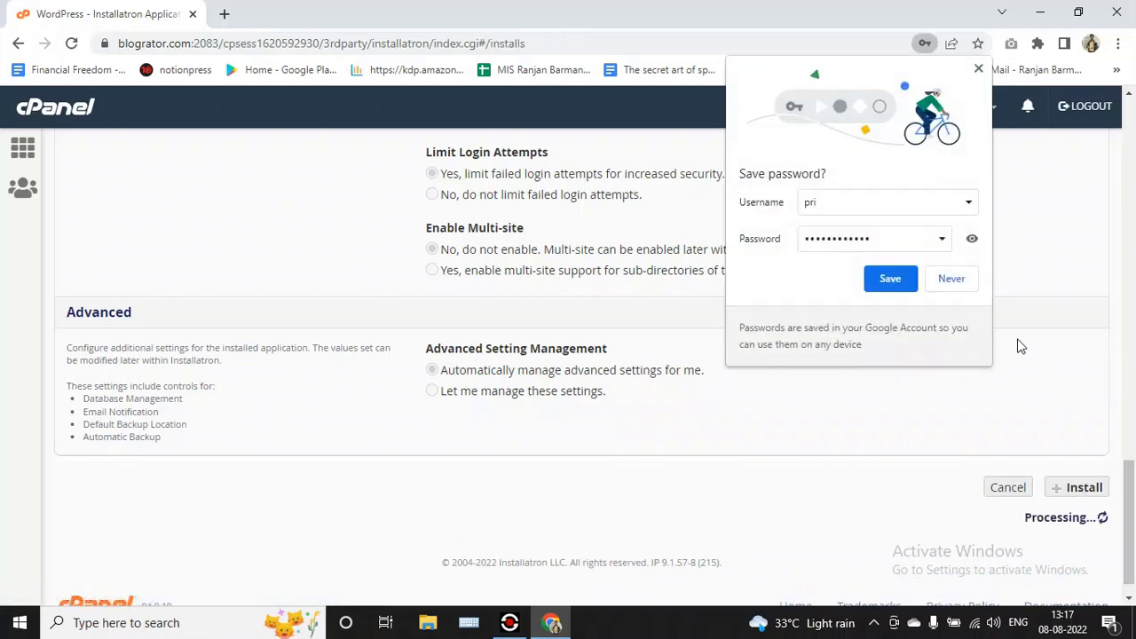
pyautogui.click(943, 282)
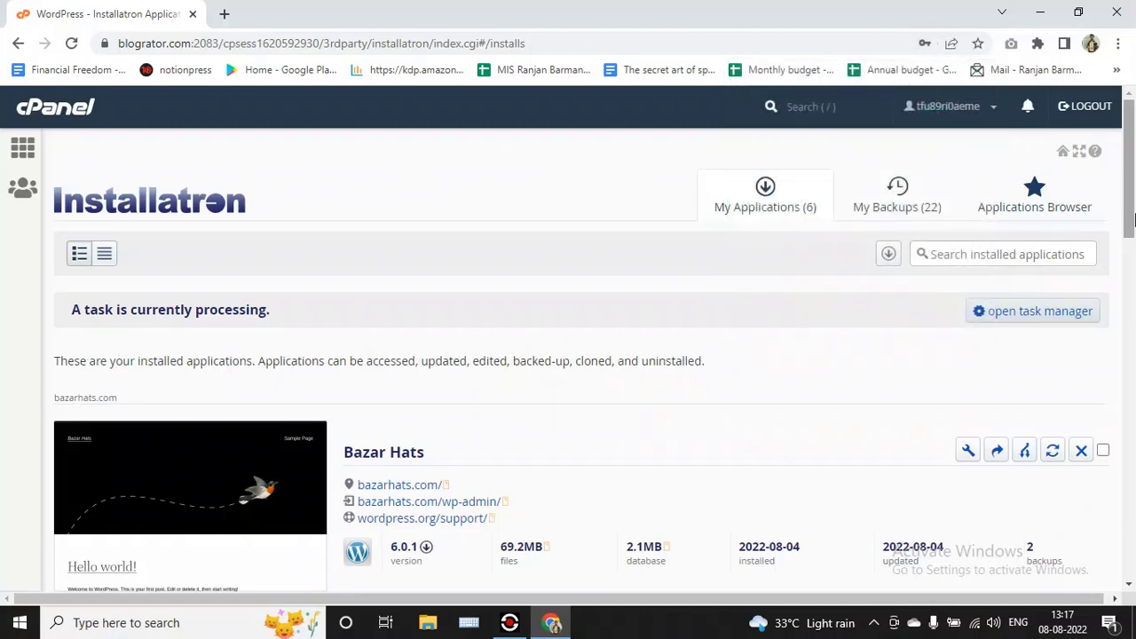
# Find Private Sector Job among the installed applications and view its public site at privatesectorjob.com.
pyautogui.moveTo(1132, 218); pyautogui.dragTo(1132, 498)
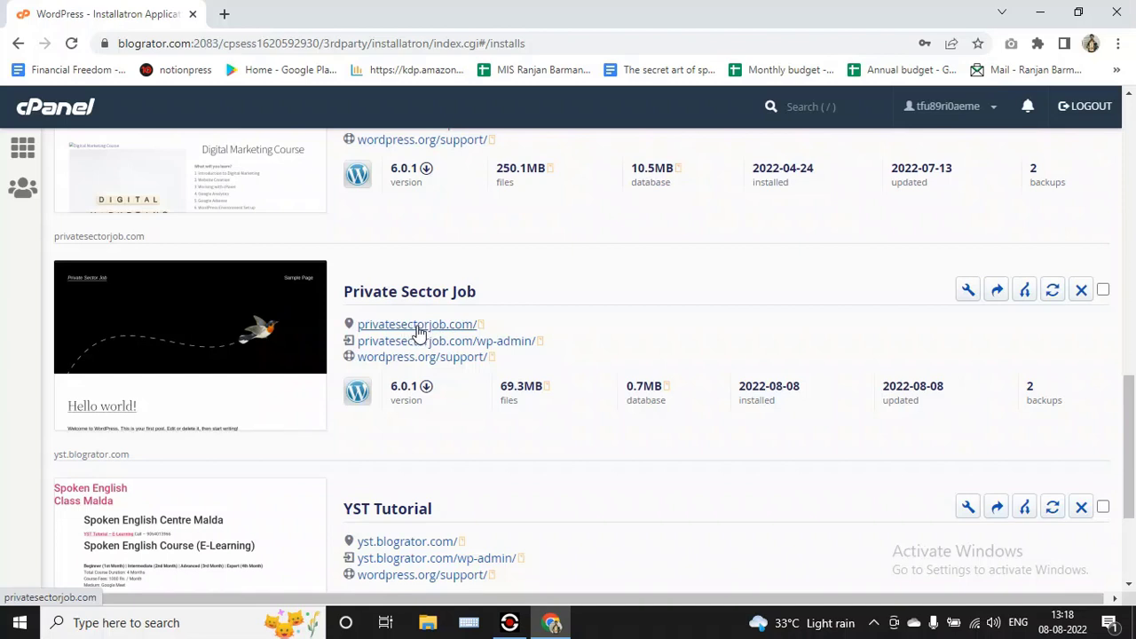
pyautogui.click(420, 330)
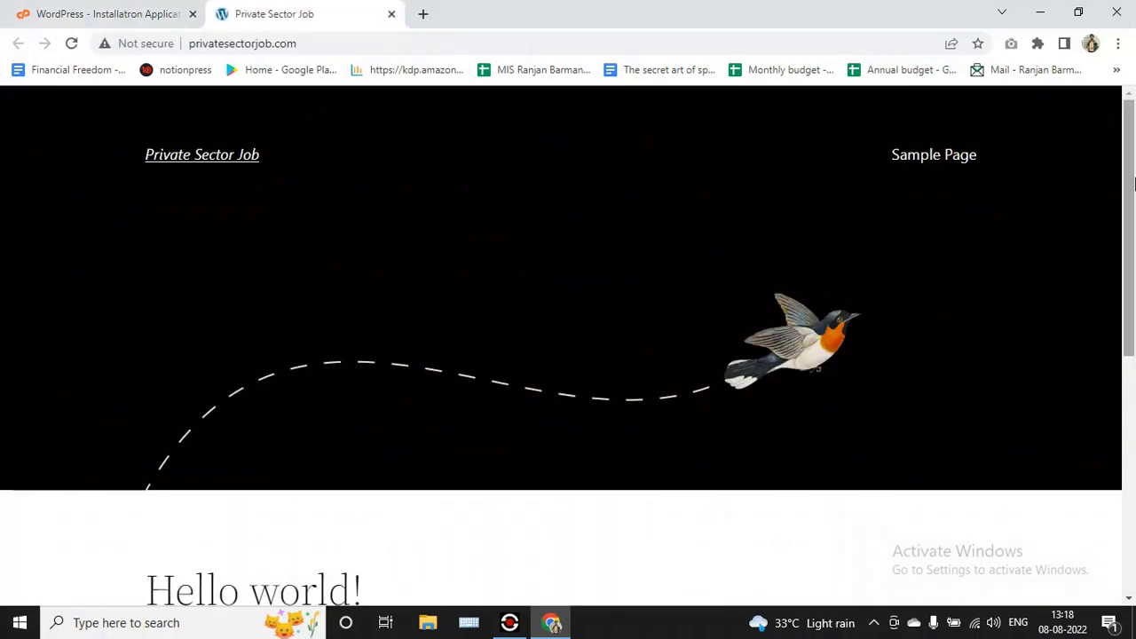
pyautogui.moveTo(1133, 182); pyautogui.dragTo(1132, 151)
# Return to the installed applications, open privatesectorjob.com/wp-admin/ and look through the starter templates offered for the new website.
pyautogui.click(160, 12)
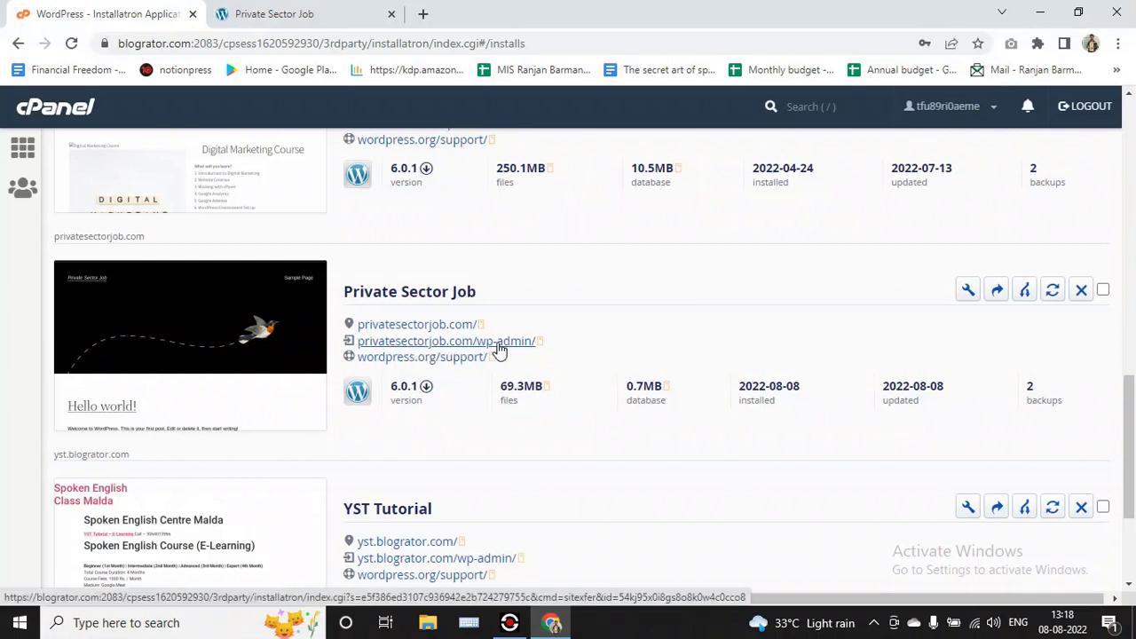
pyautogui.click(502, 350)
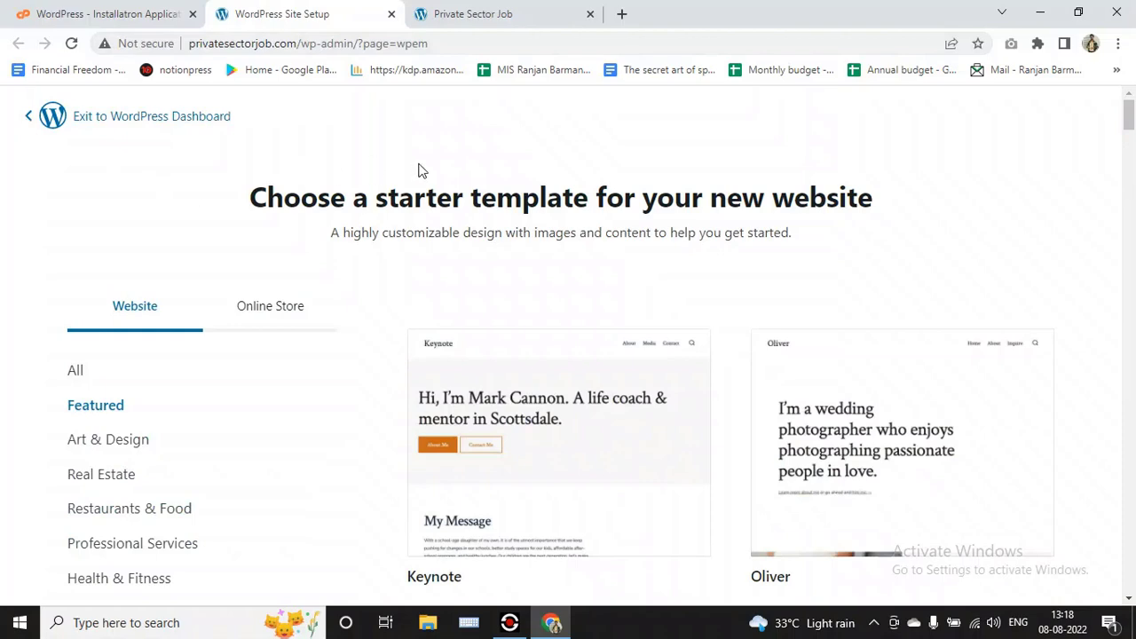
pyautogui.scroll(-5, 1132, 133)
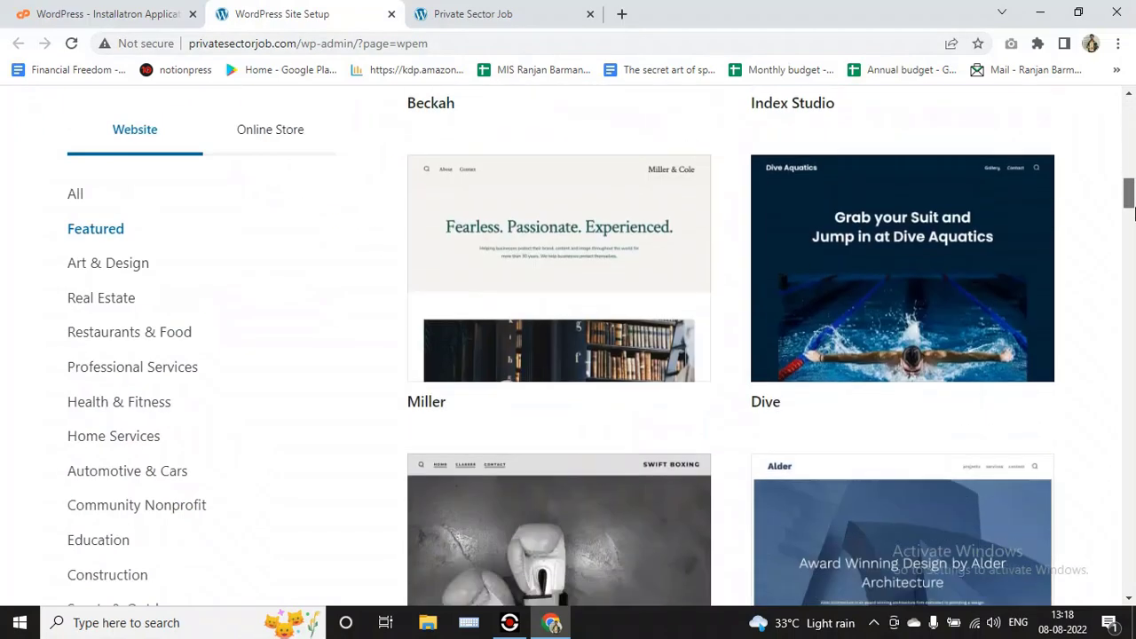
pyautogui.scroll(5, 1135, 134)
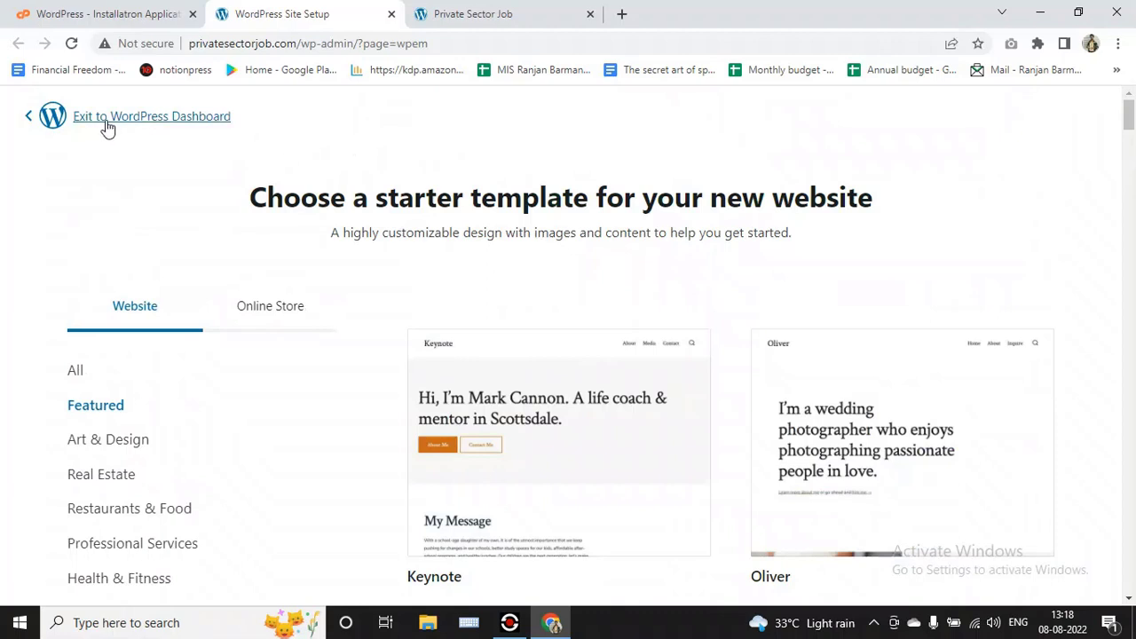
# Leave the starter template selector for the WordPress Dashboard, confirming the exit and submitting the exit questions unanswered.
pyautogui.click(126, 125)
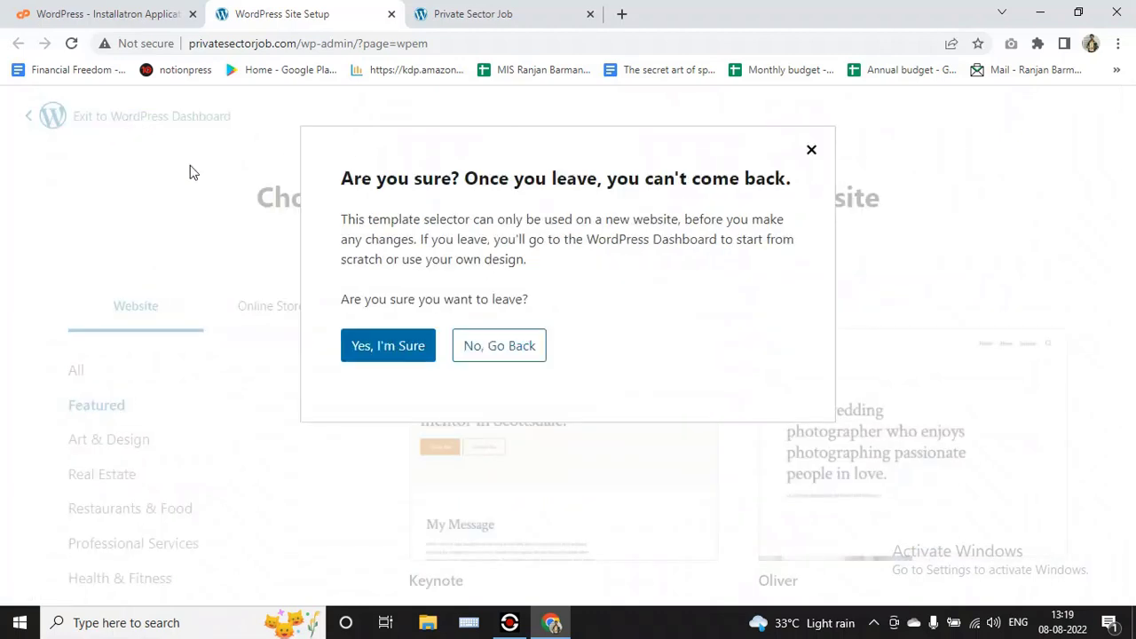
pyautogui.click(388, 350)
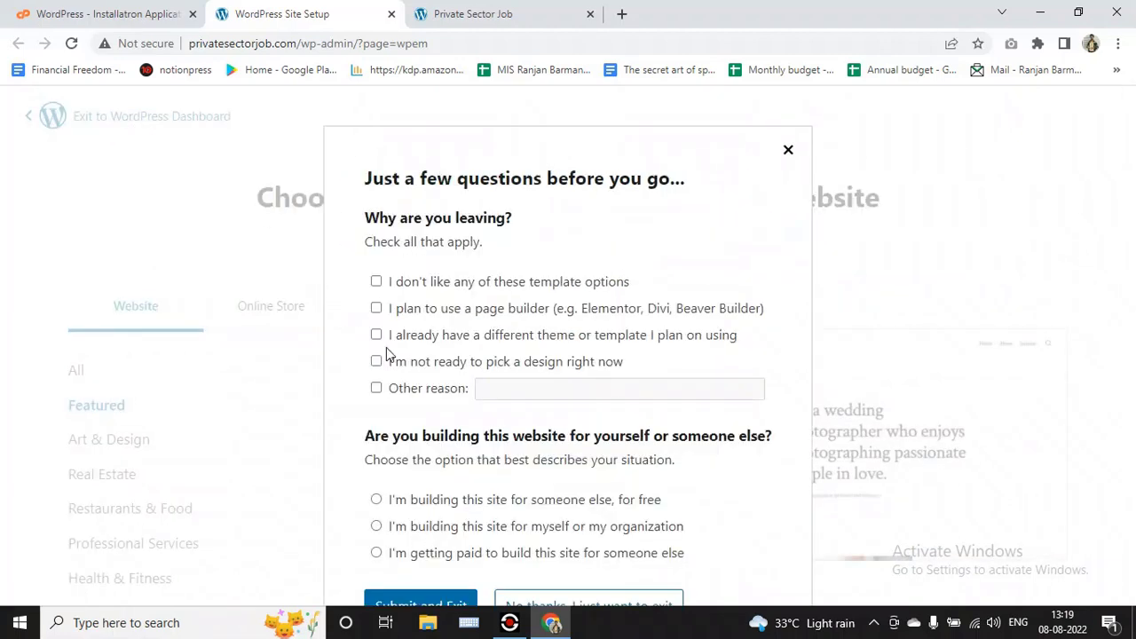
pyautogui.hotkey('ctrl', '-')
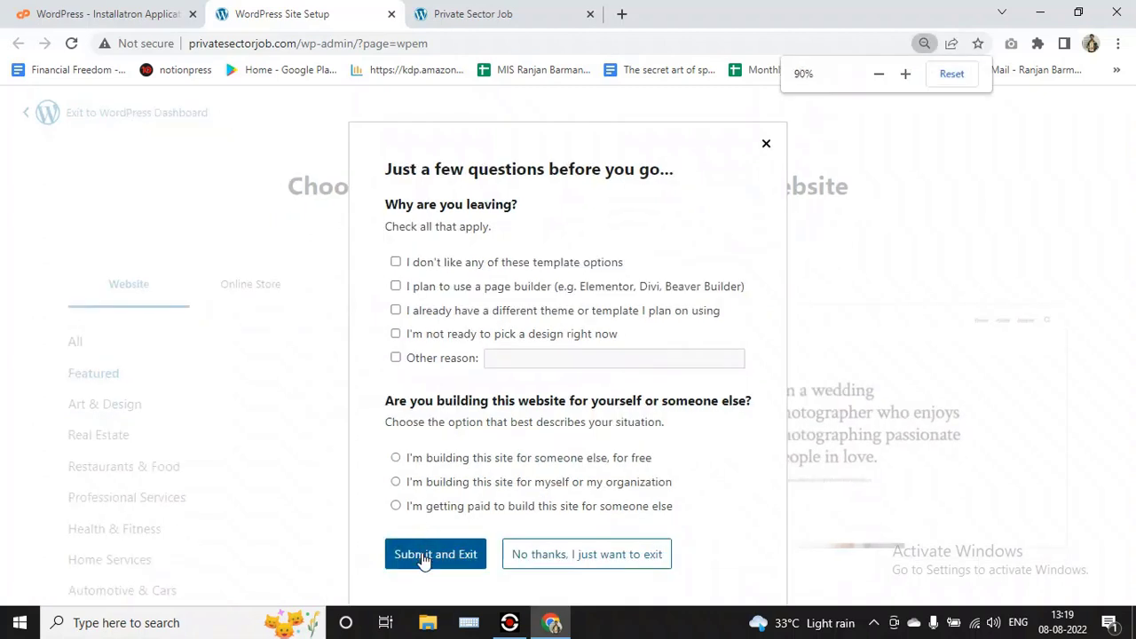
pyautogui.click(423, 559)
pyautogui.hotkey('ctrl', '0')
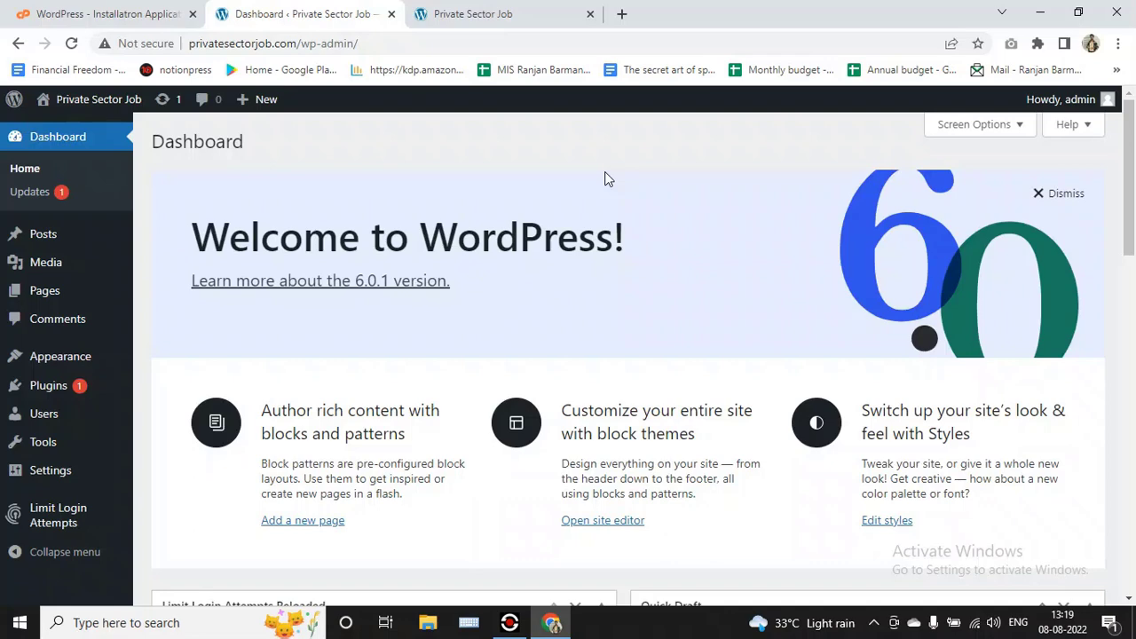
# Review the public Private Sector Job front page and its web address.
pyautogui.click(497, 14)
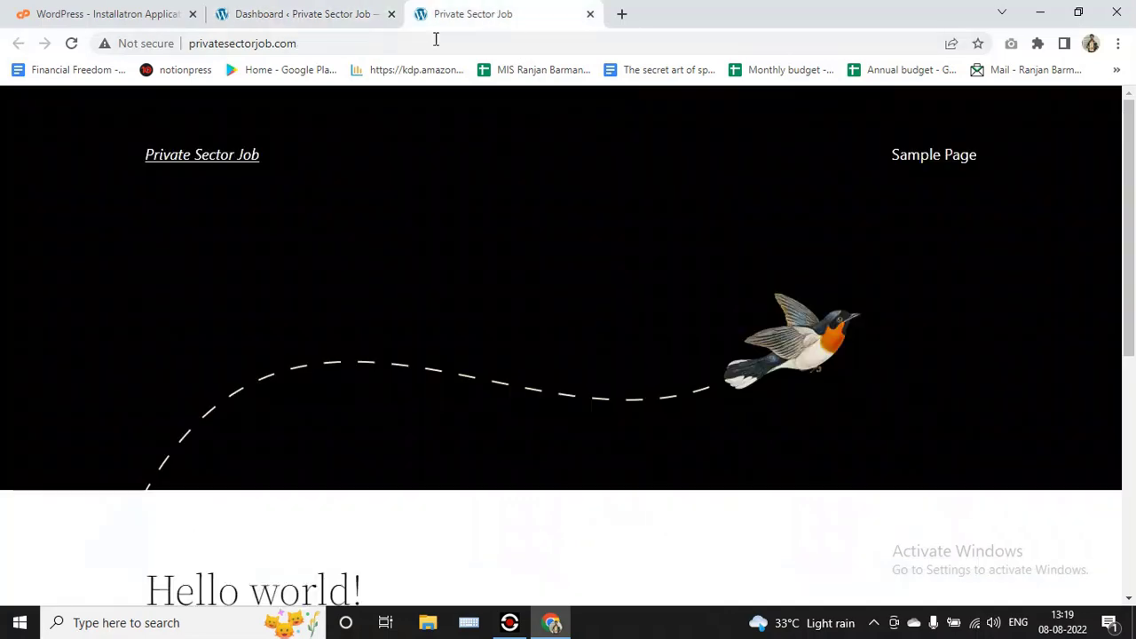
pyautogui.click(302, 42)
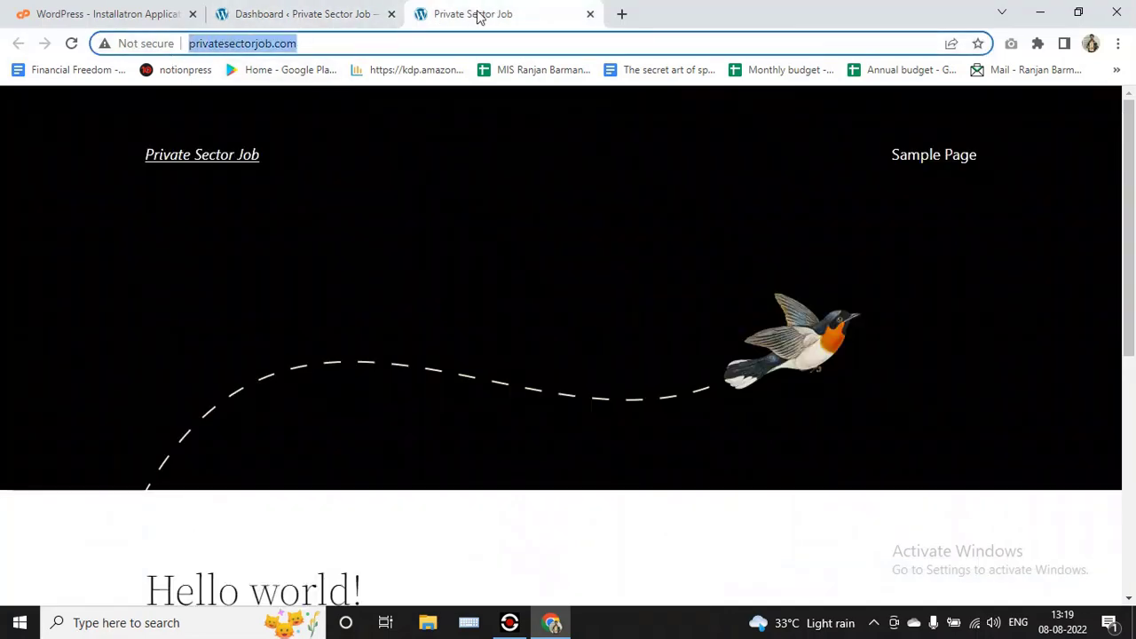
pyautogui.click(446, 44)
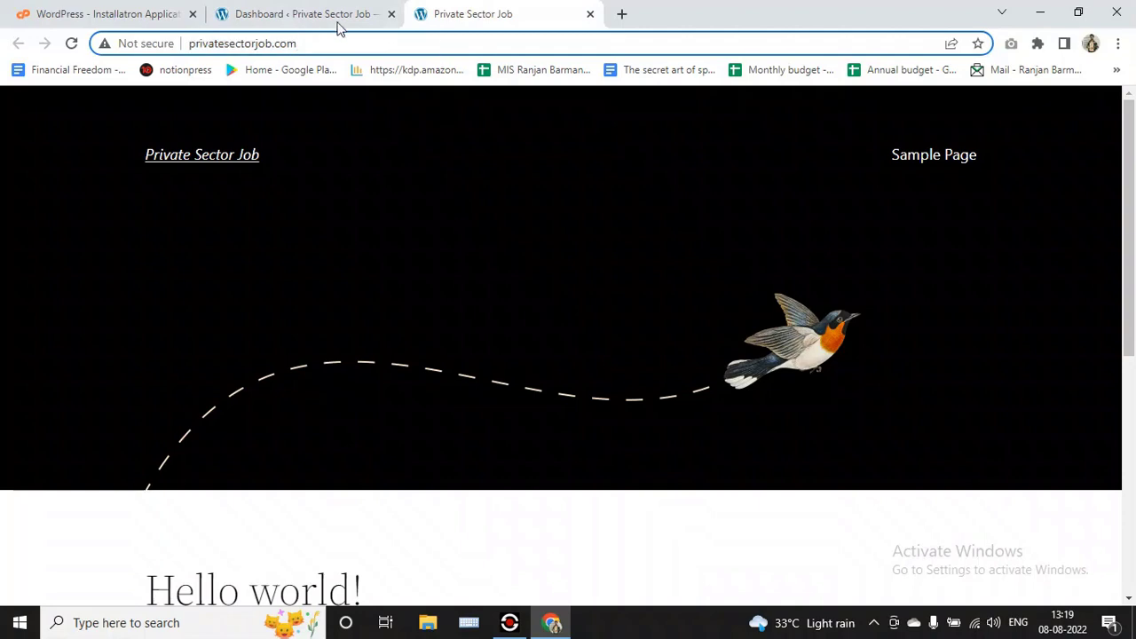